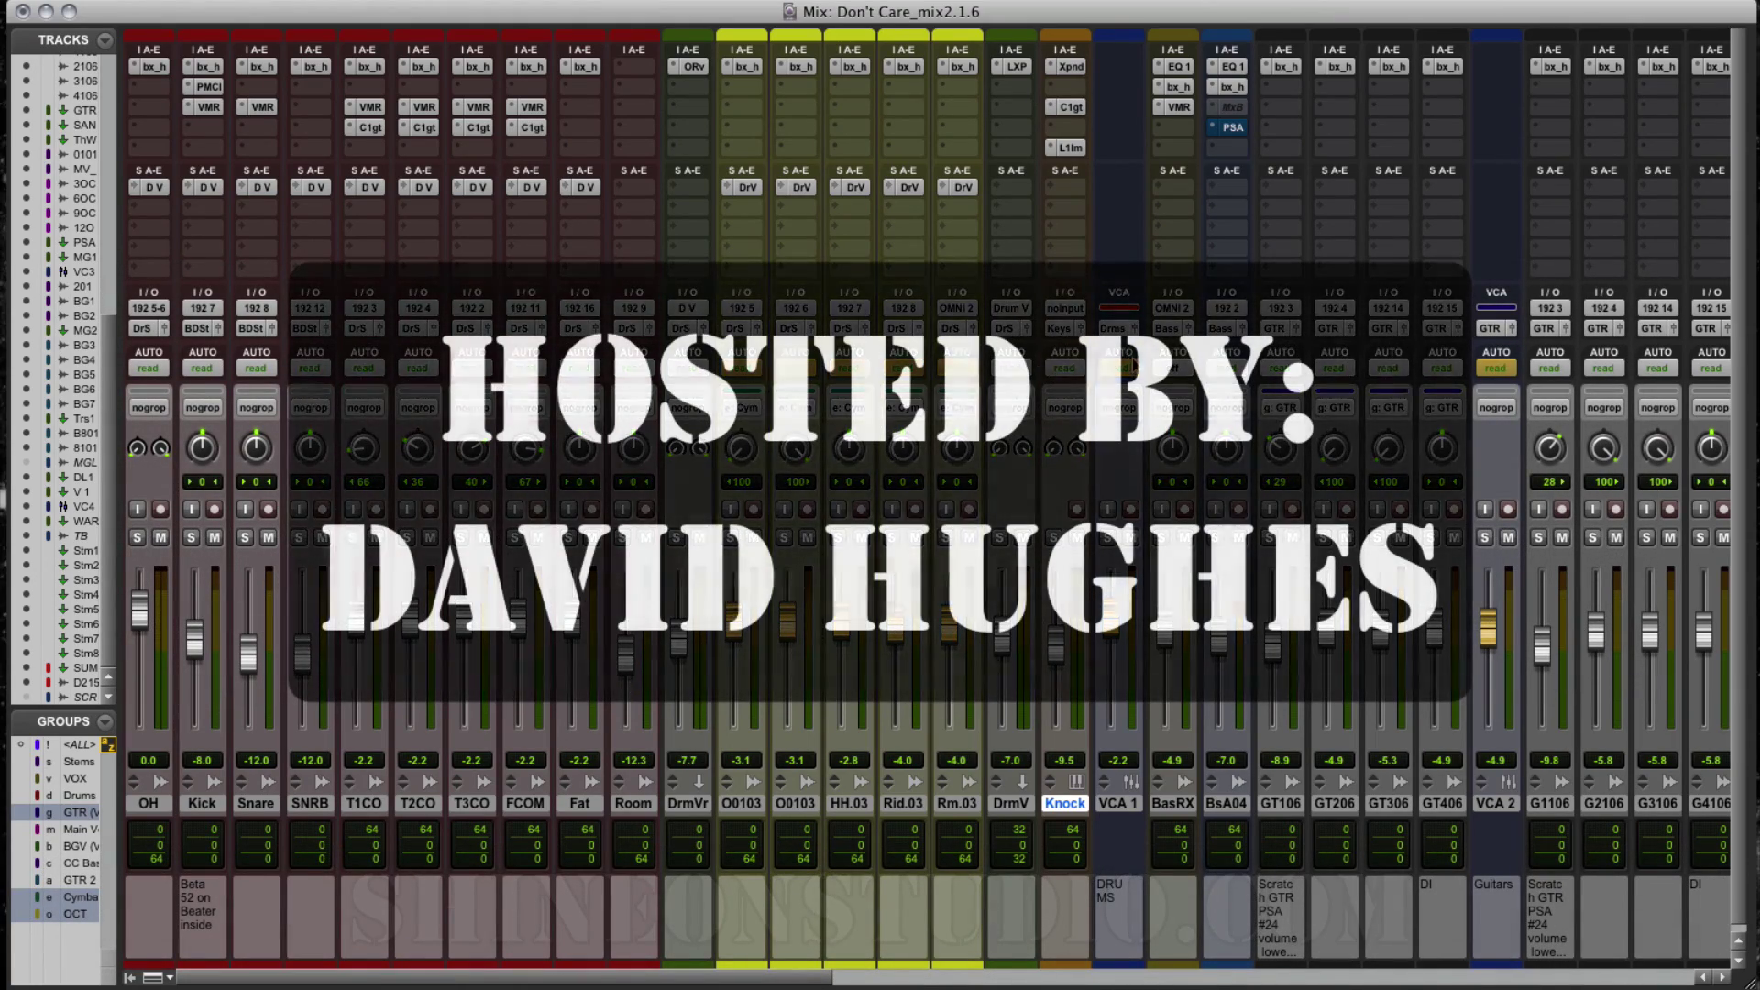
Scroll the mixer right to reveal the later drum, guitar, VCA and lead vocal strips.
left_click_drag(744, 977, 931, 980)
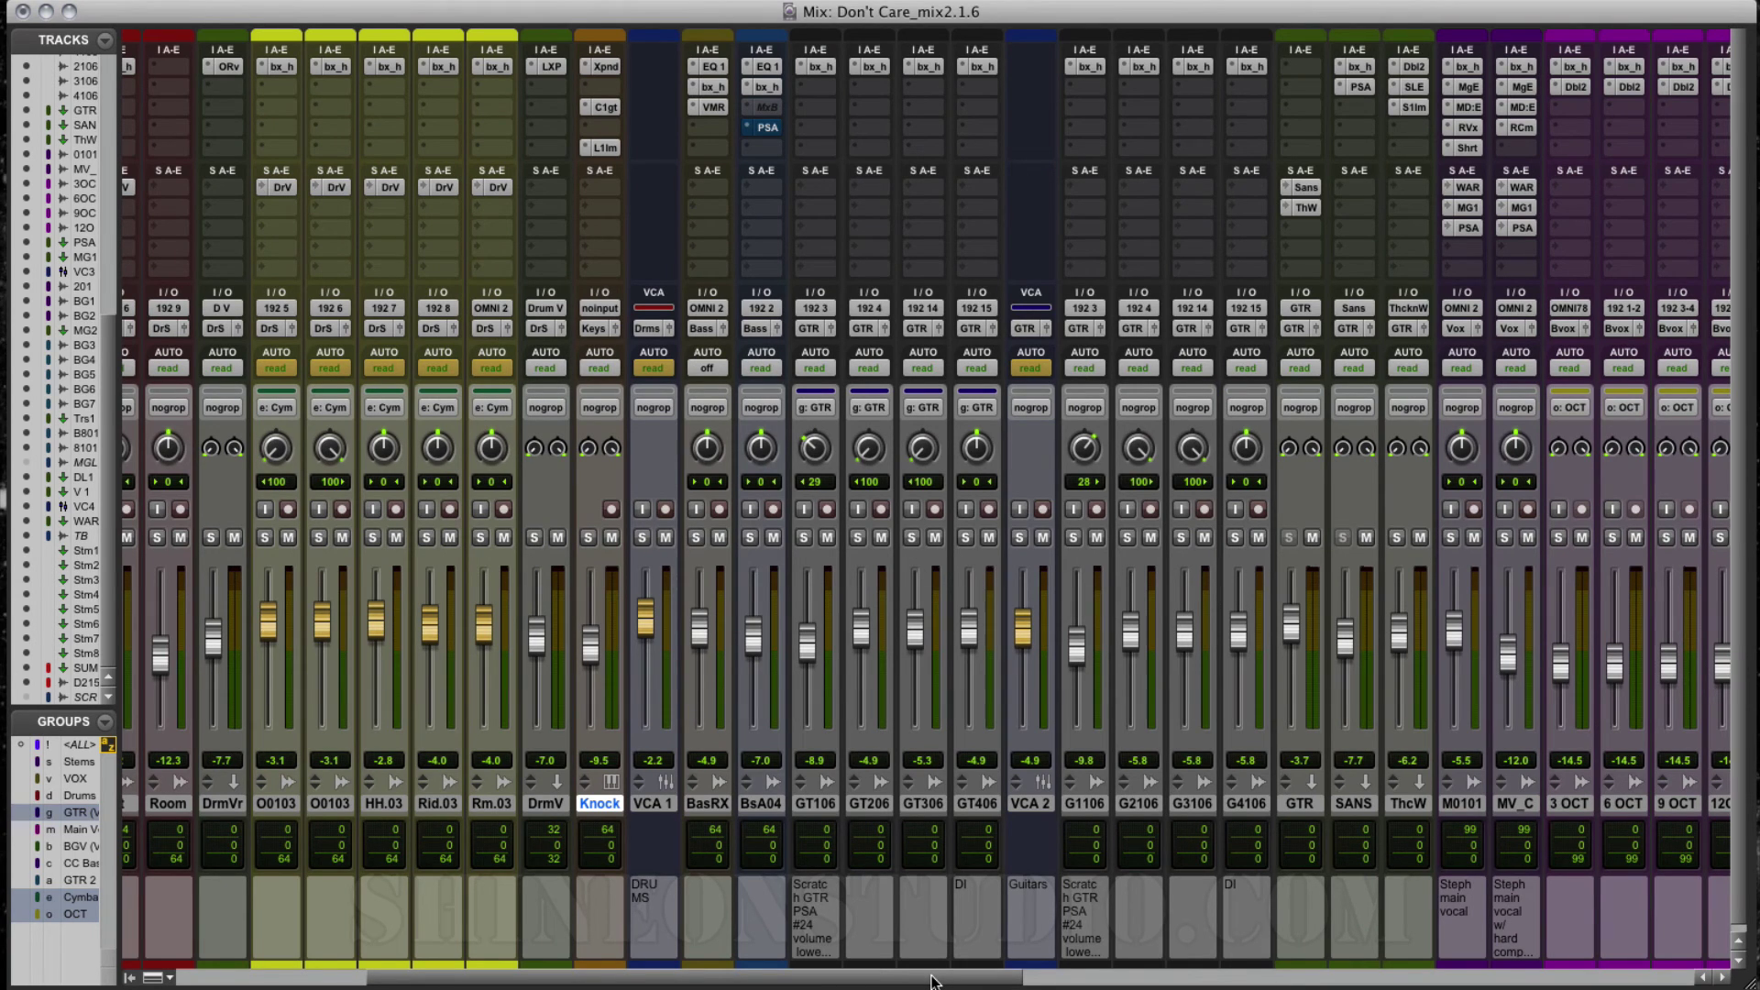
left_click_drag(930, 981, 471, 906)
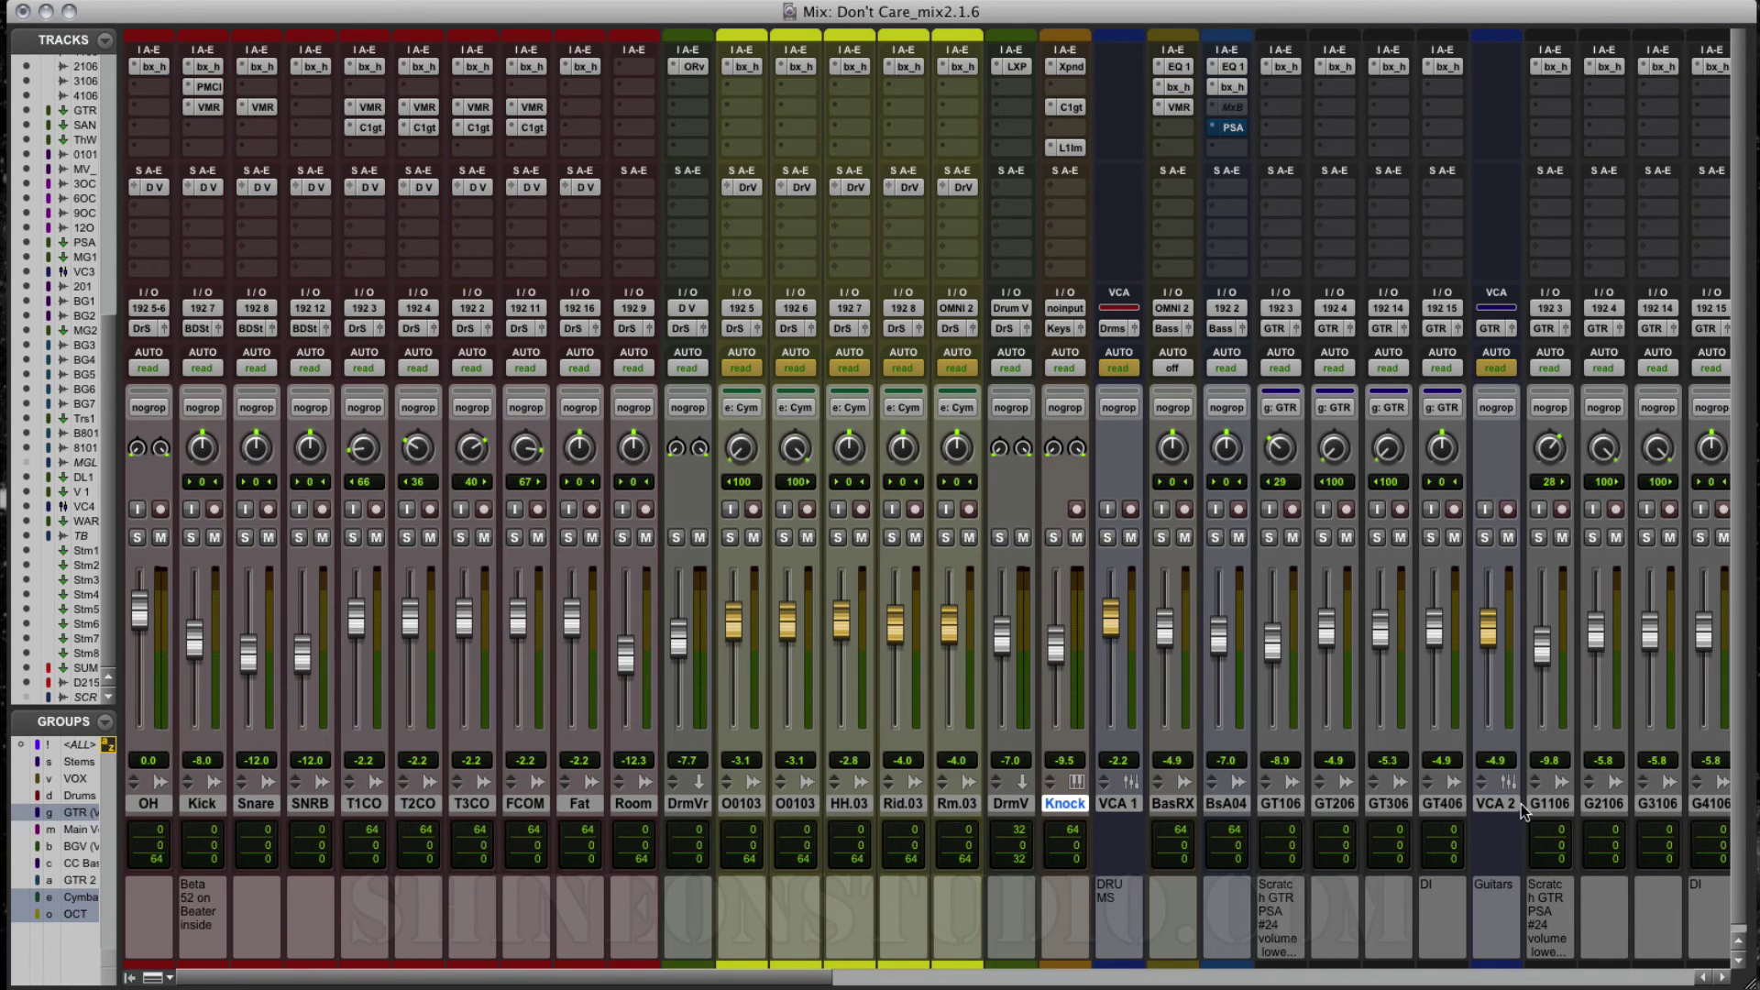
left_click_drag(750, 979, 935, 979)
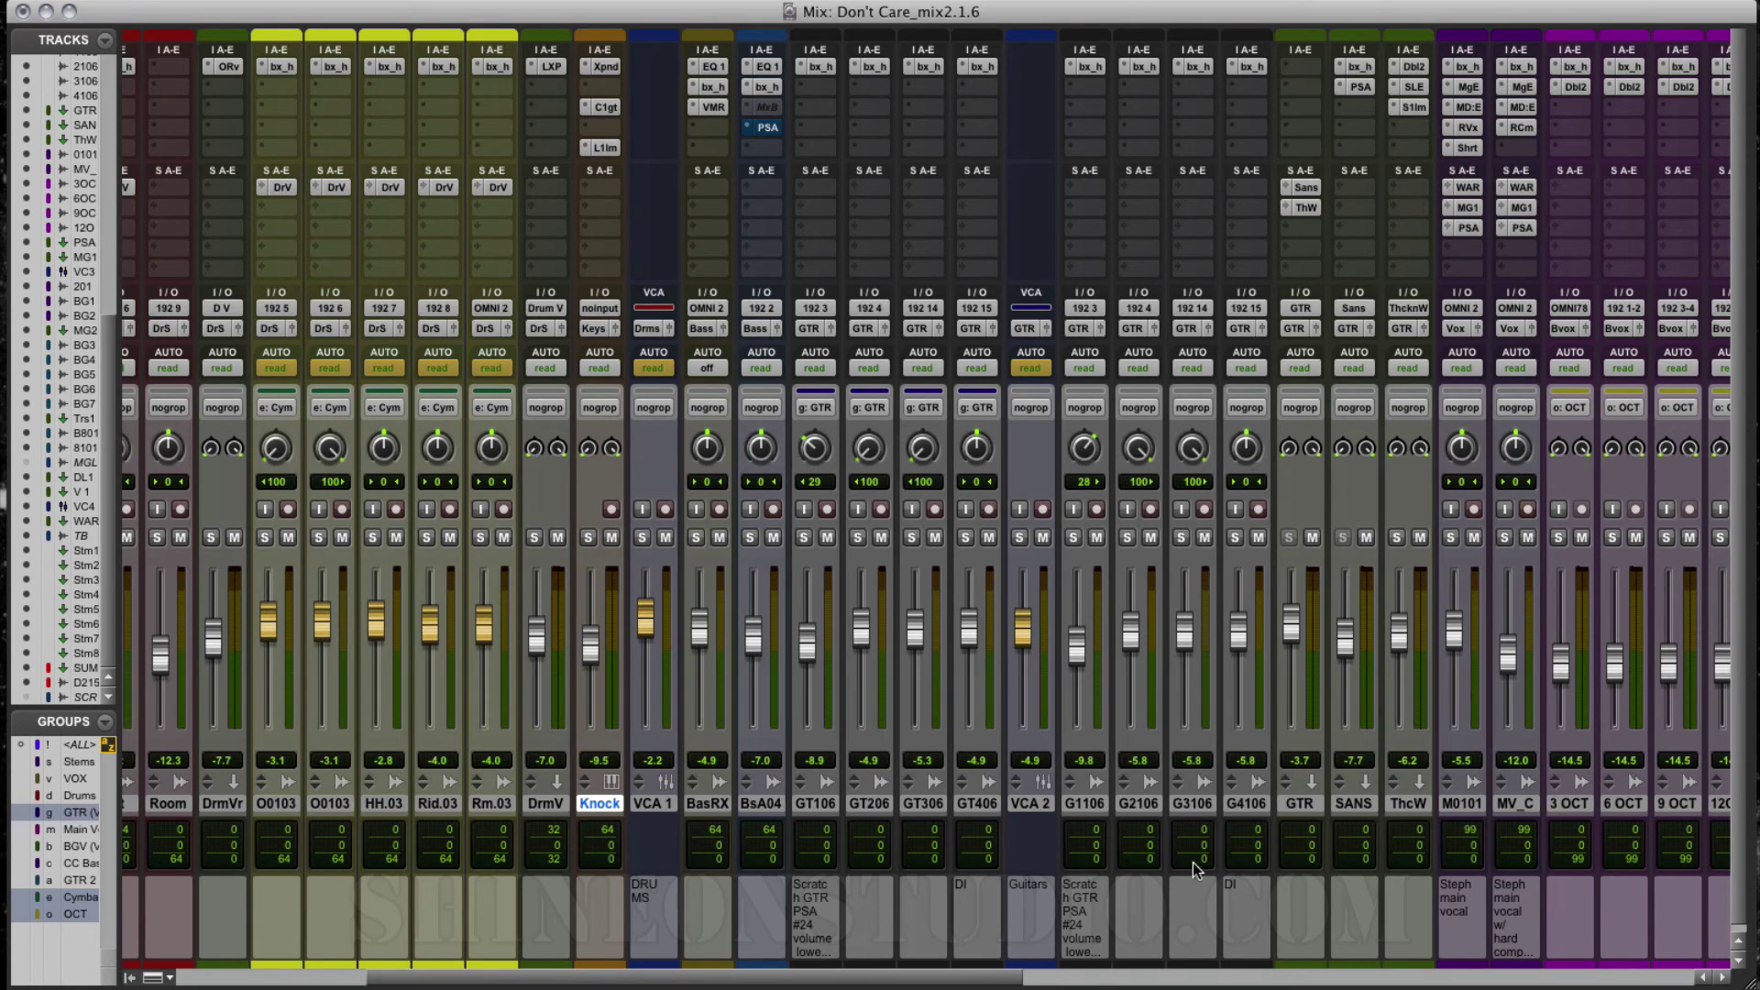
Scroll the mixer all the way right to the stems and SUM, then back to the first drum strips.
left_click_drag(948, 977, 1219, 952)
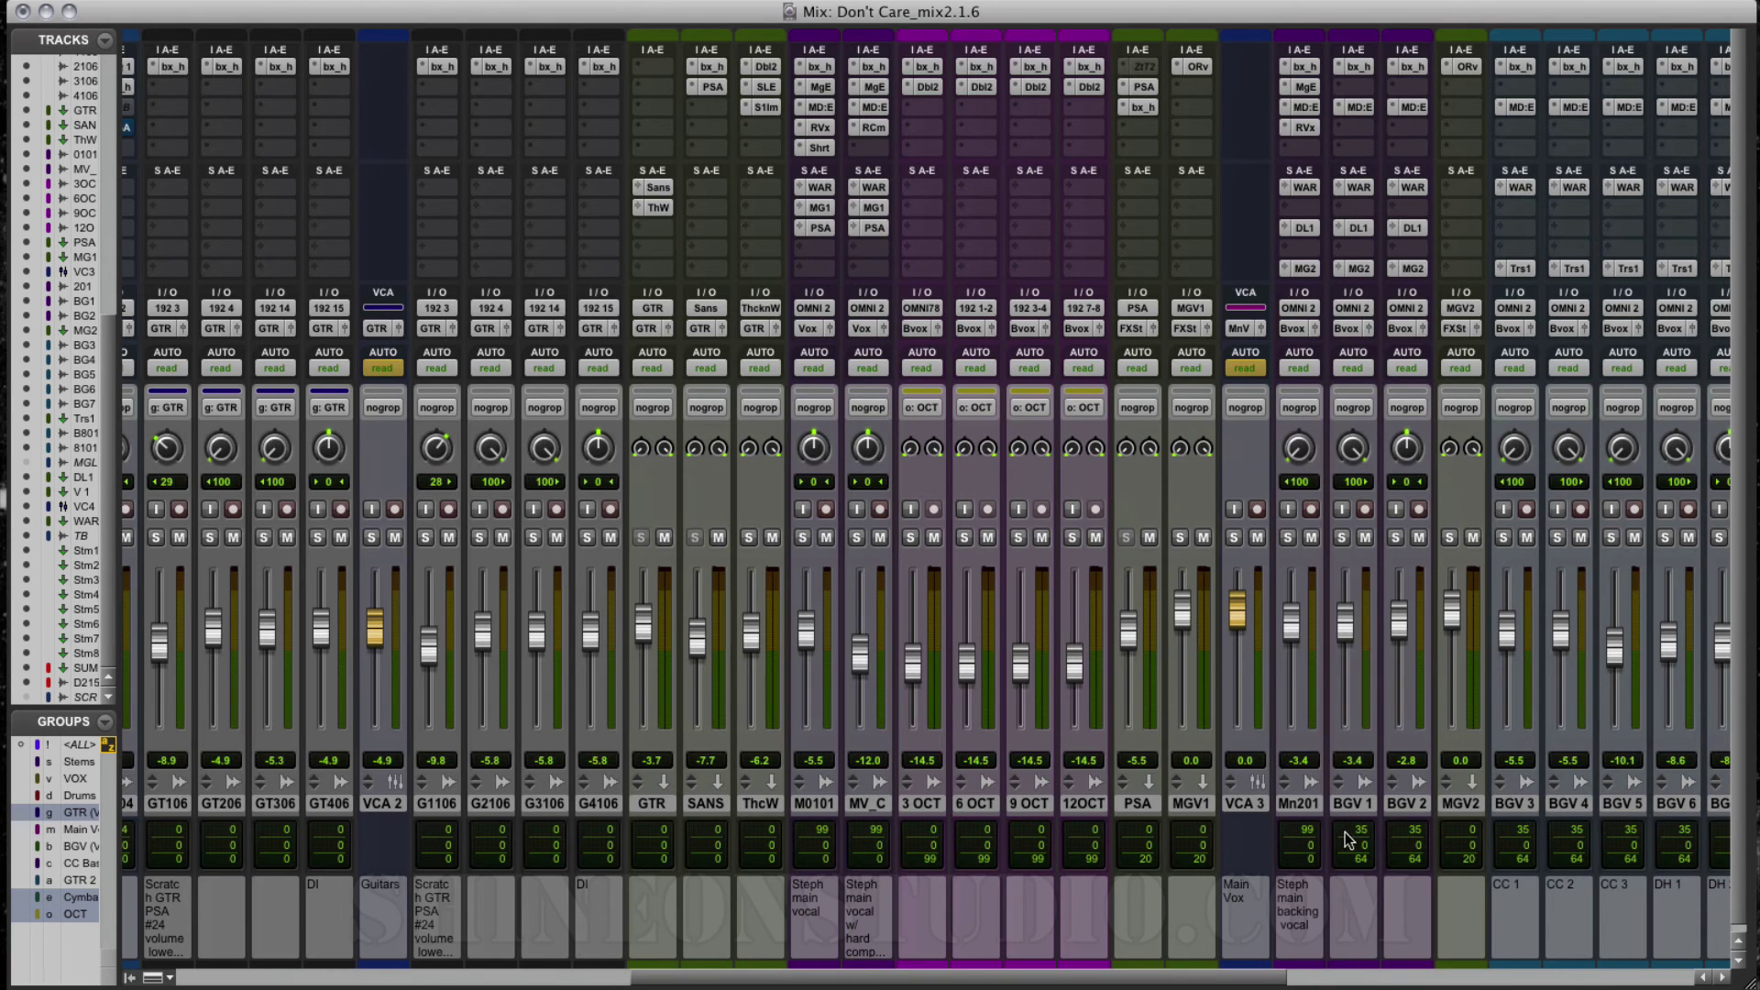
left_click_drag(1266, 979, 1415, 963)
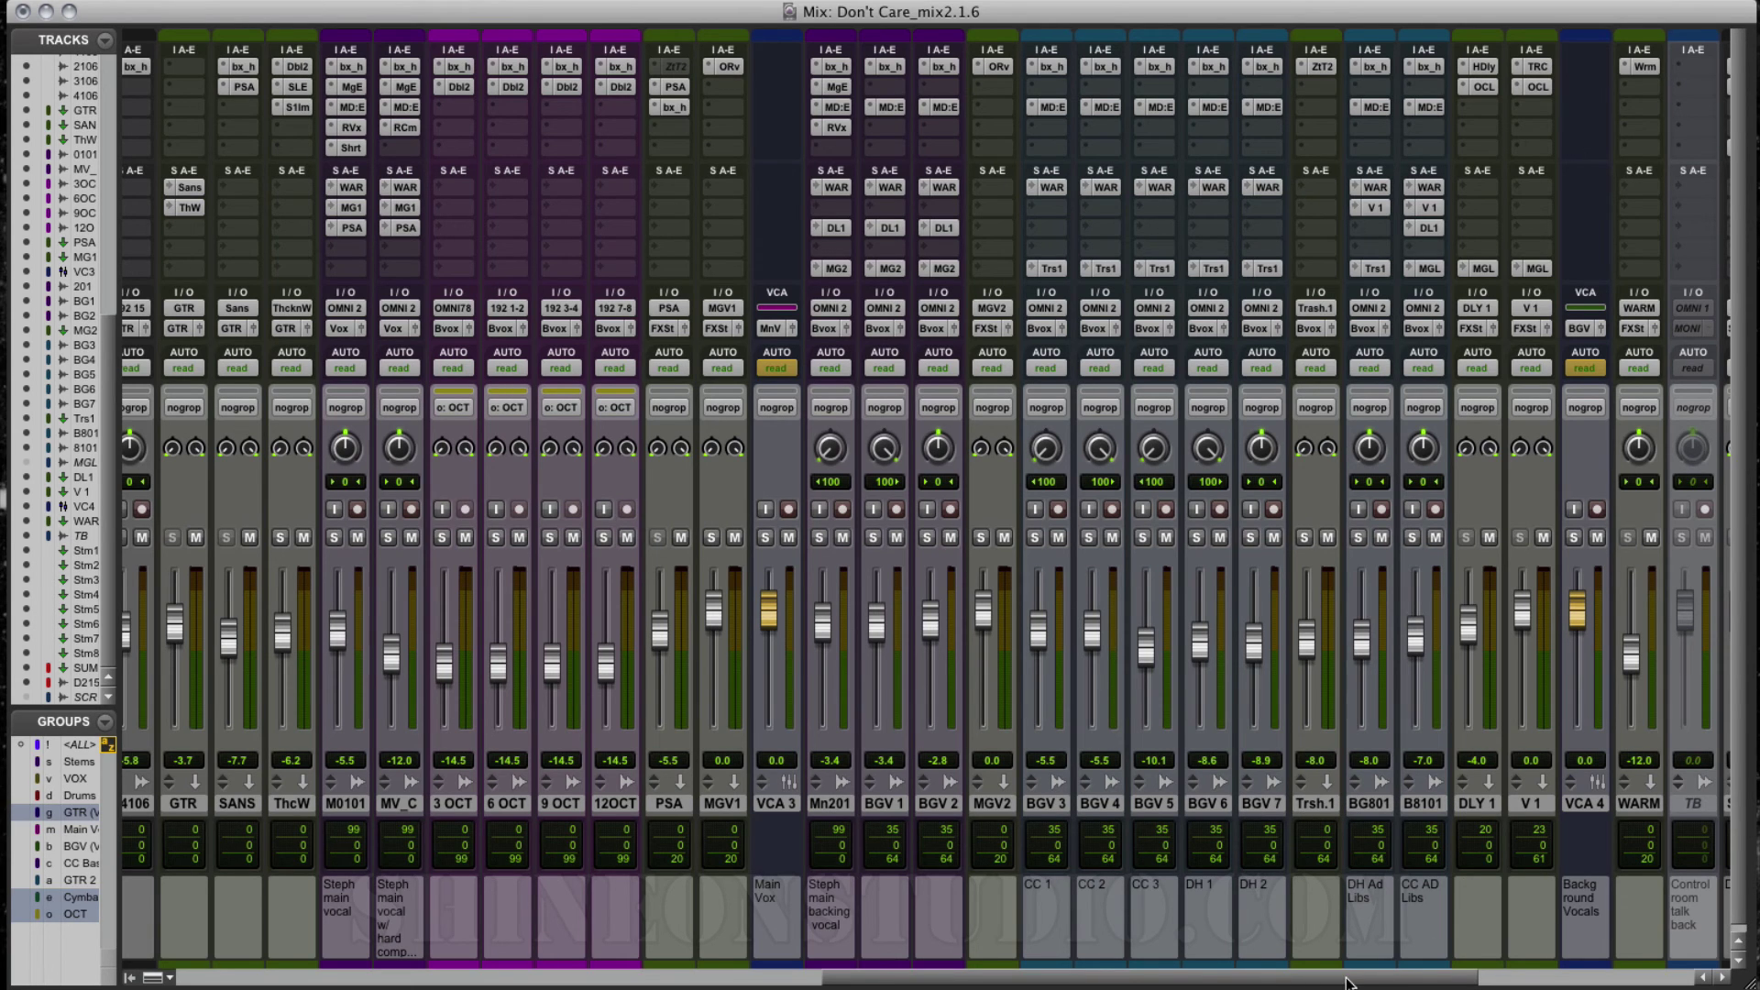
left_click_drag(1348, 983, 1593, 986)
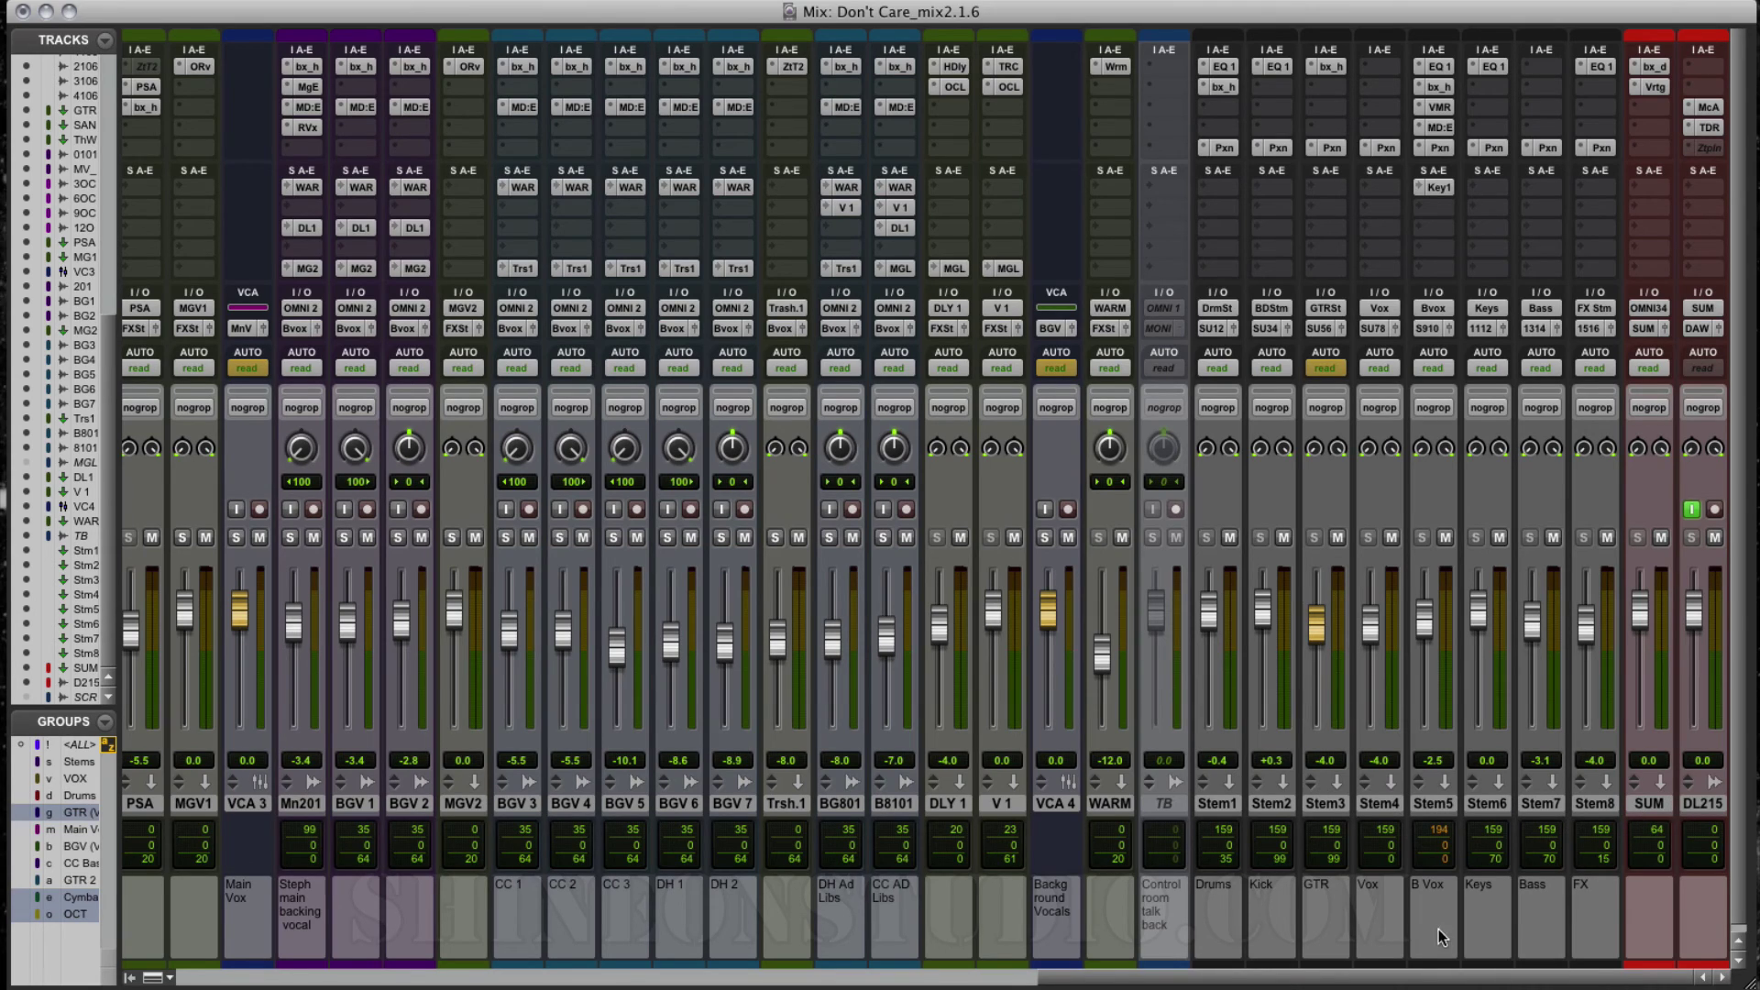
left_click_drag(1401, 979, 466, 946)
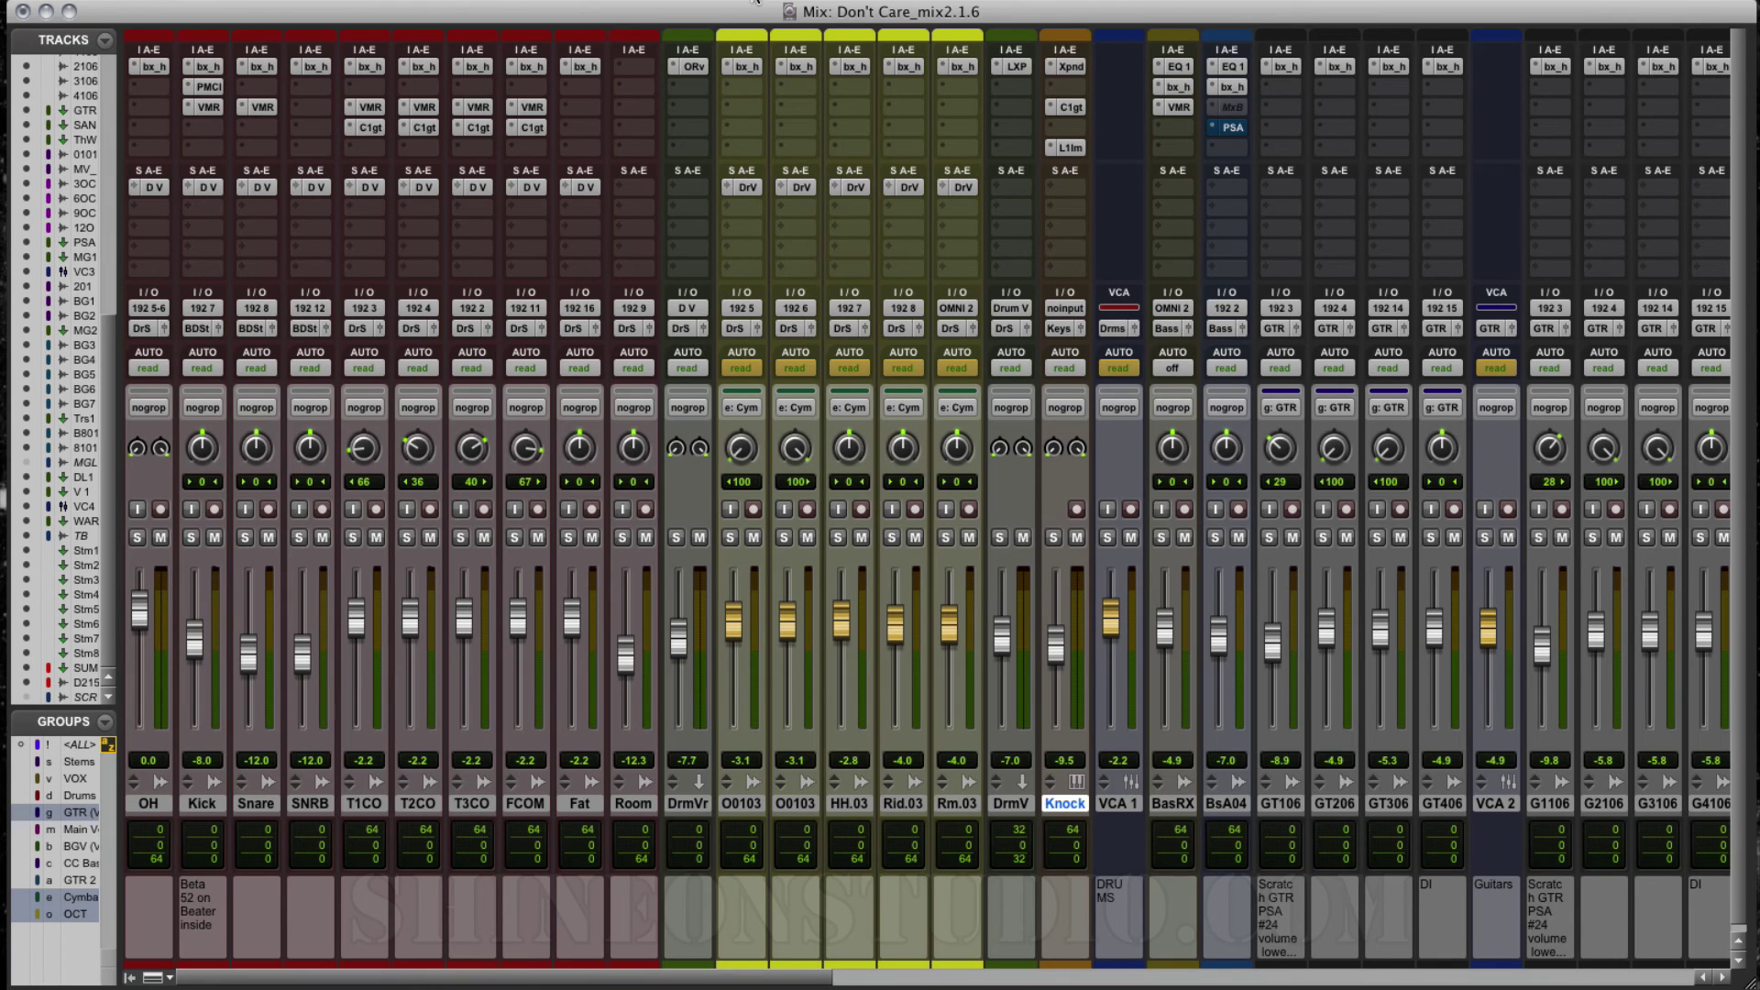
Open the Memory Locations window from the Window menu and glance at its options.
left_click(756, 2)
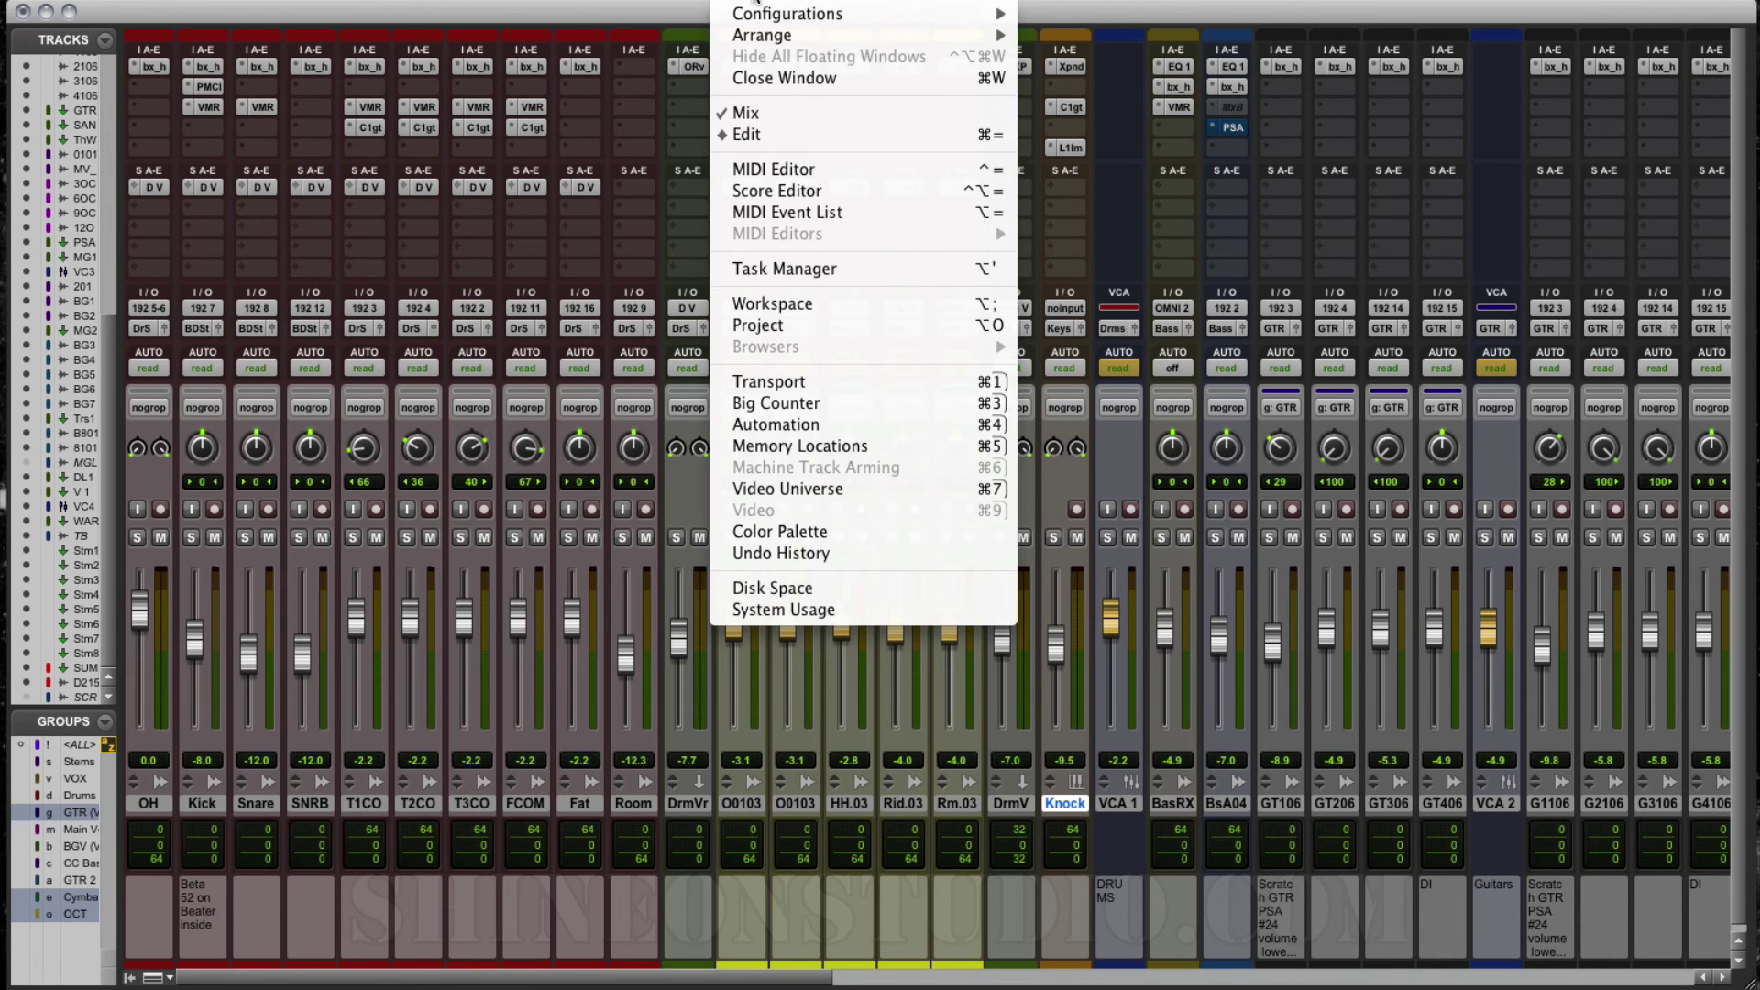
left_click(752, 446)
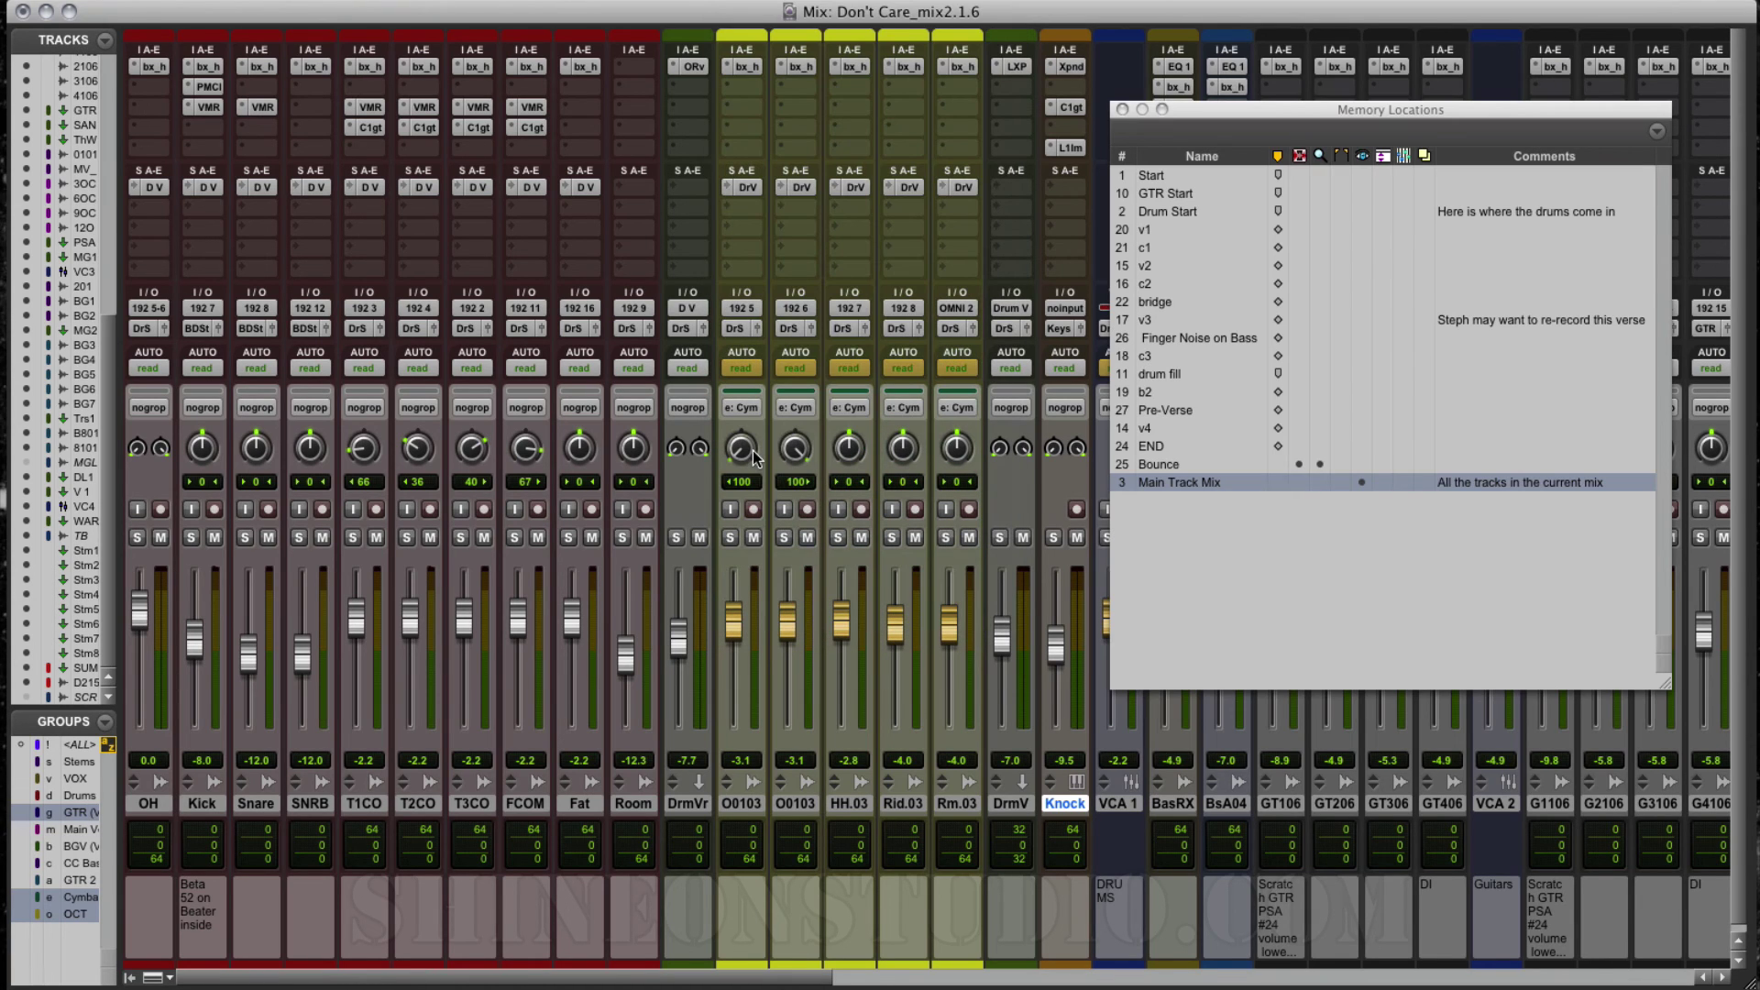
left_click(1659, 134)
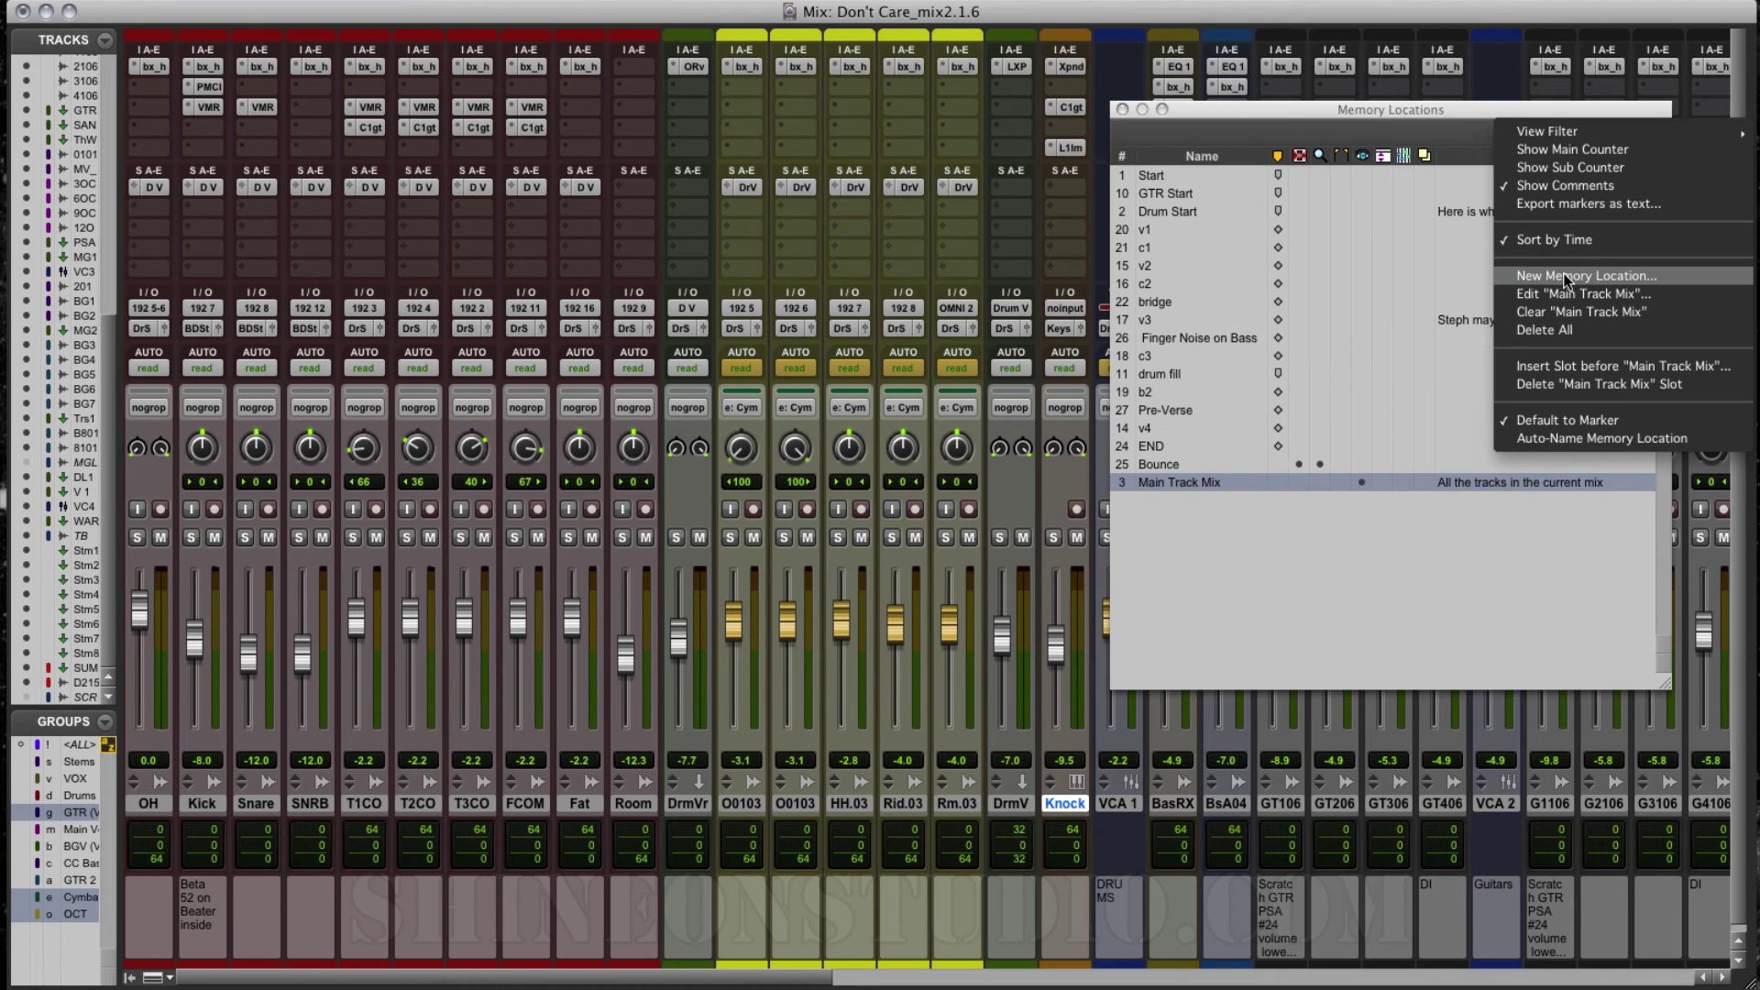
left_click(1391, 651)
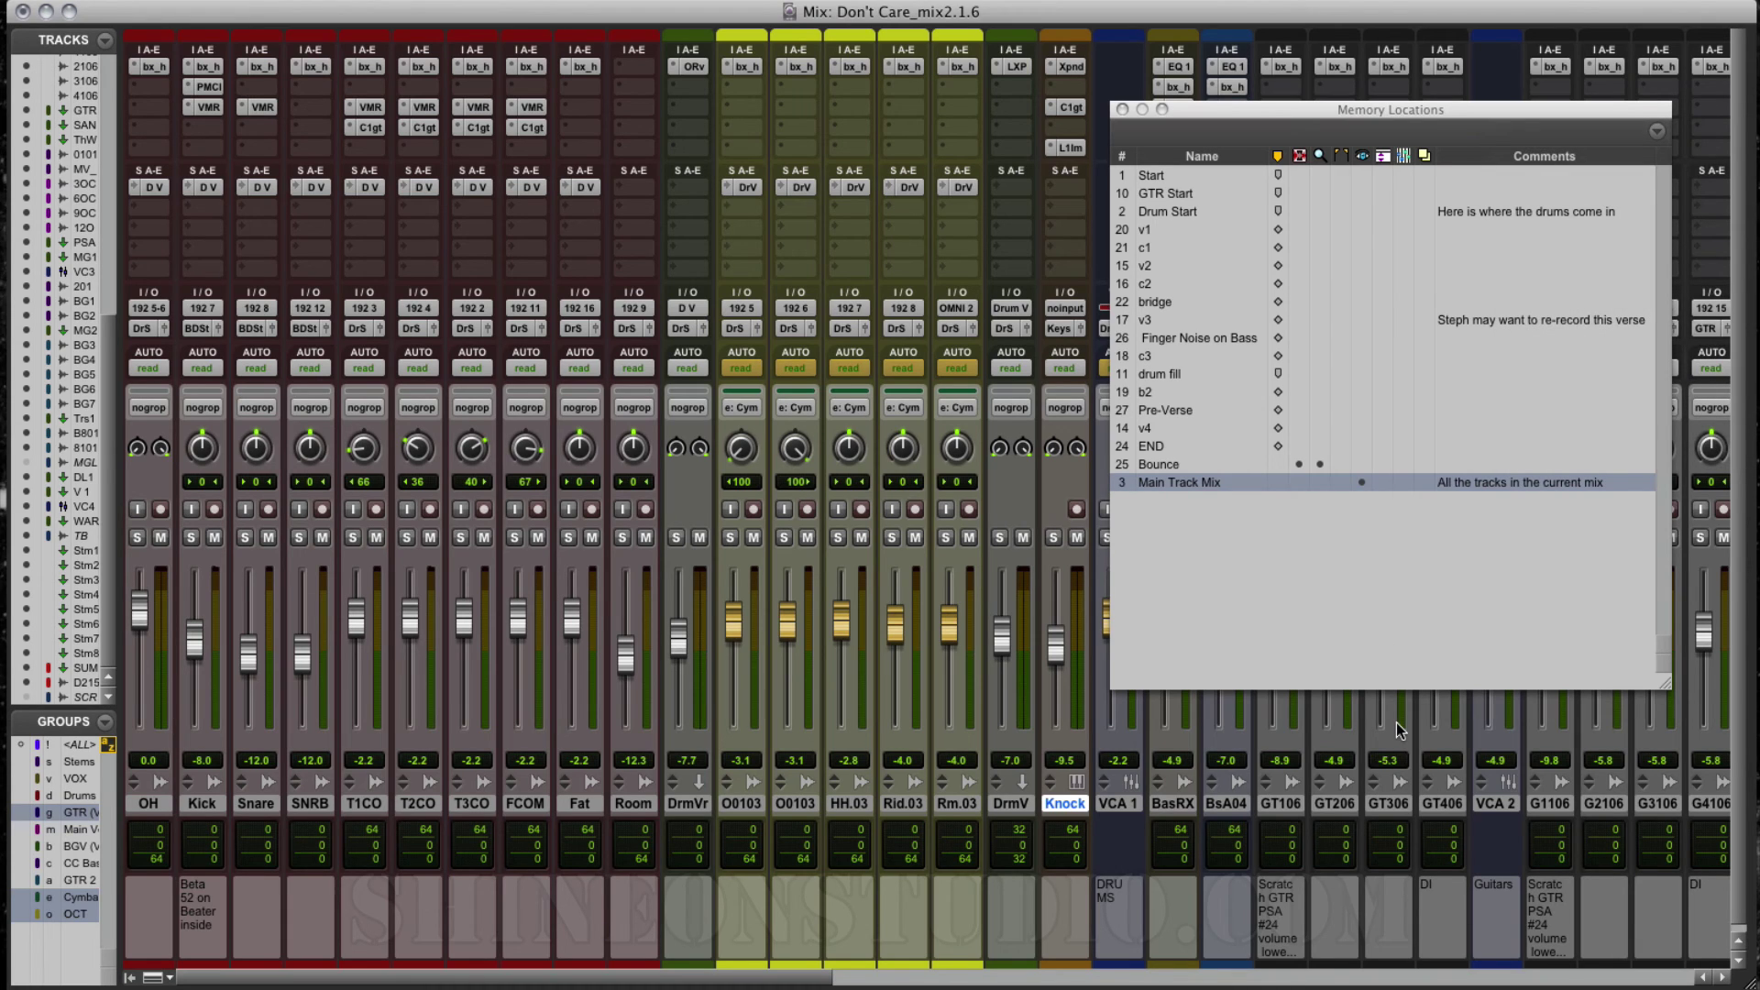
Start a new location 'All the tracks in the mix' with no time position, then cancel it.
key("KP_Enter")
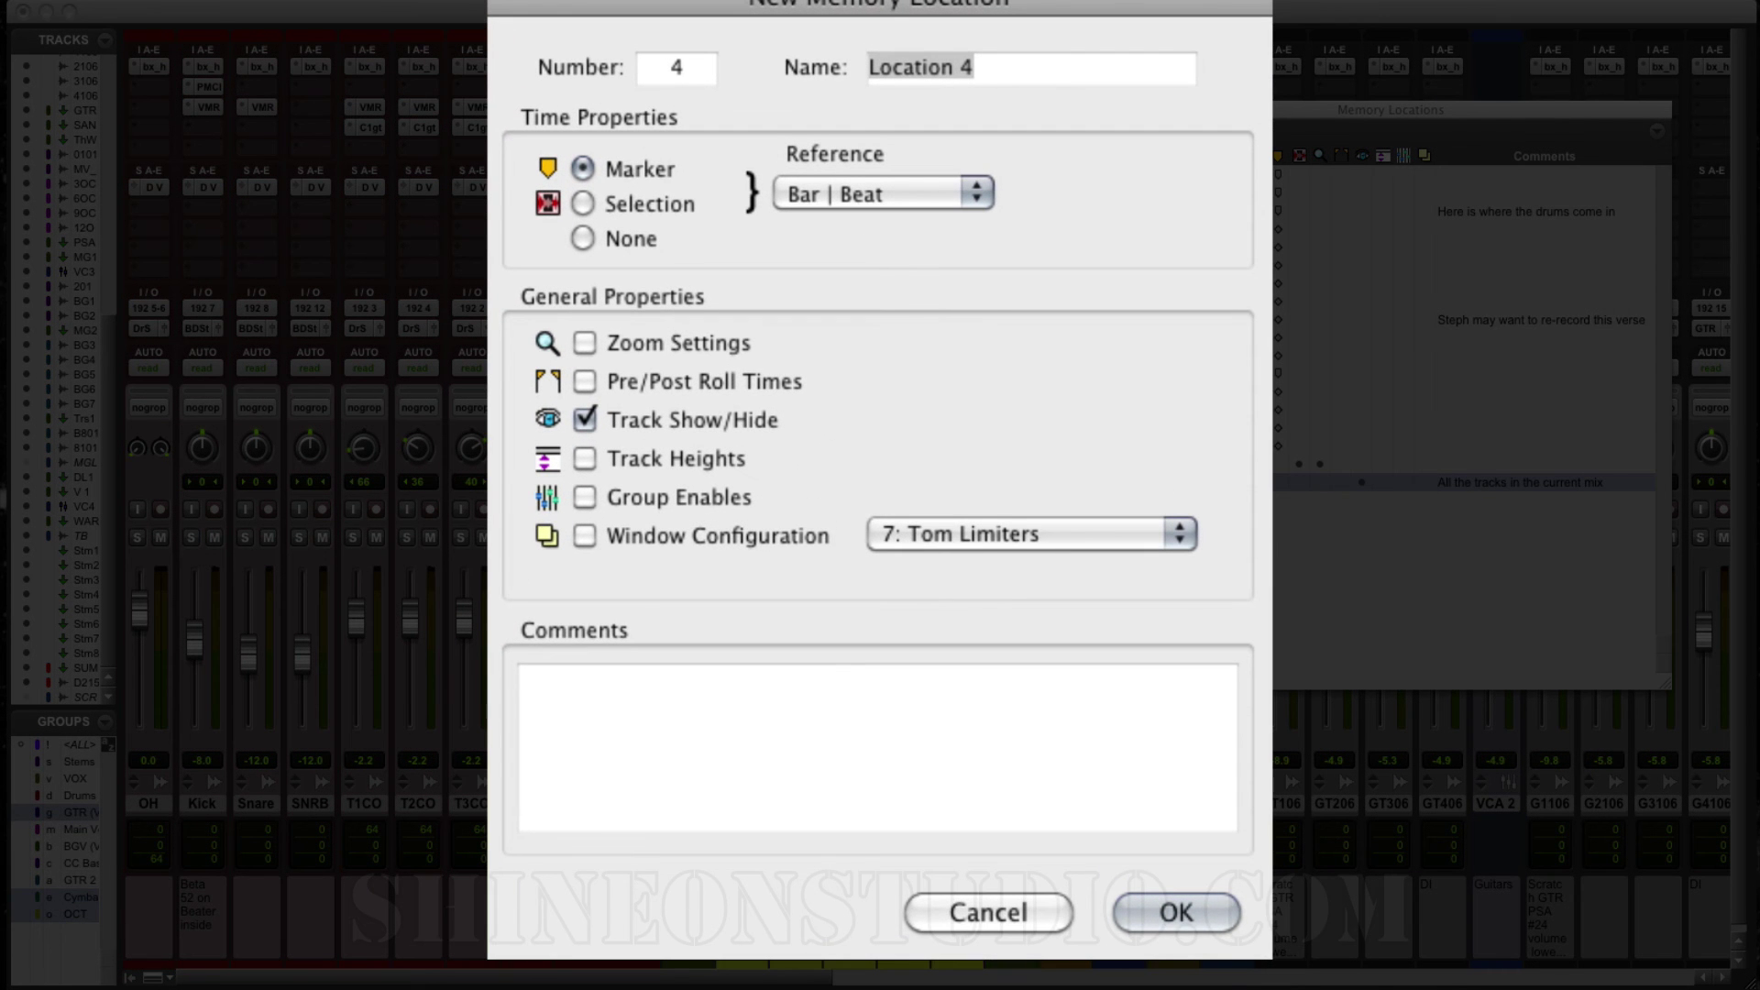
left_click(583, 237)
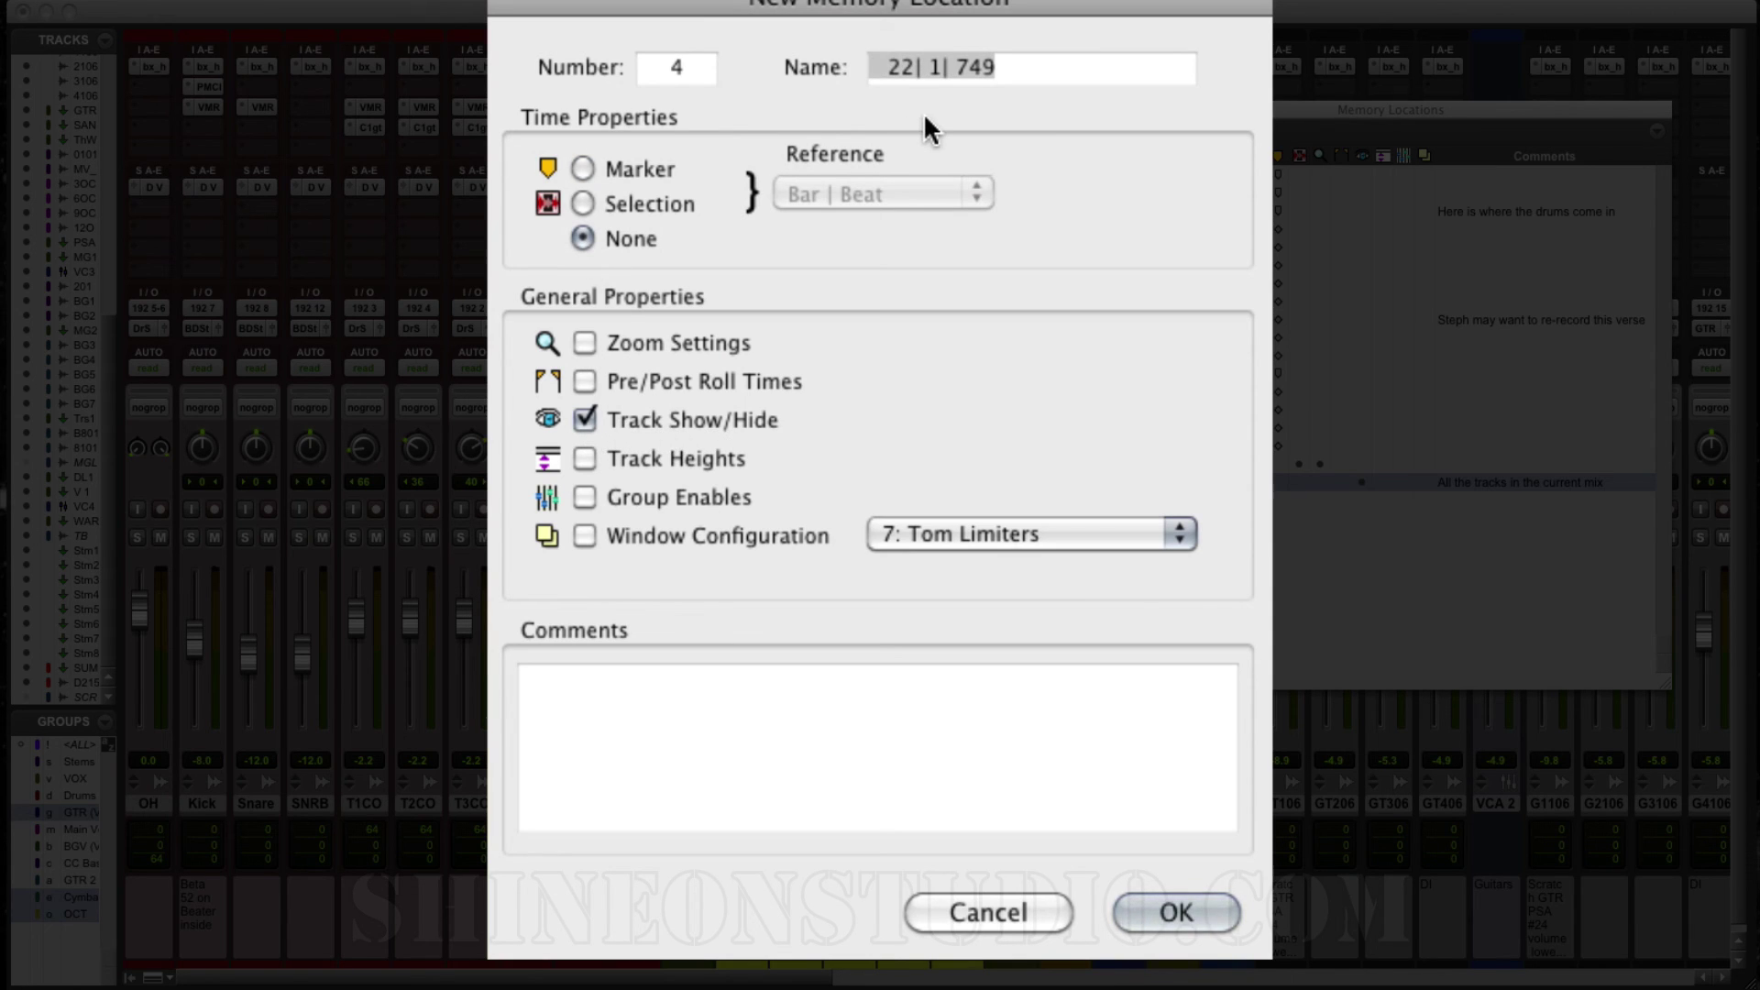
type("All the tr")
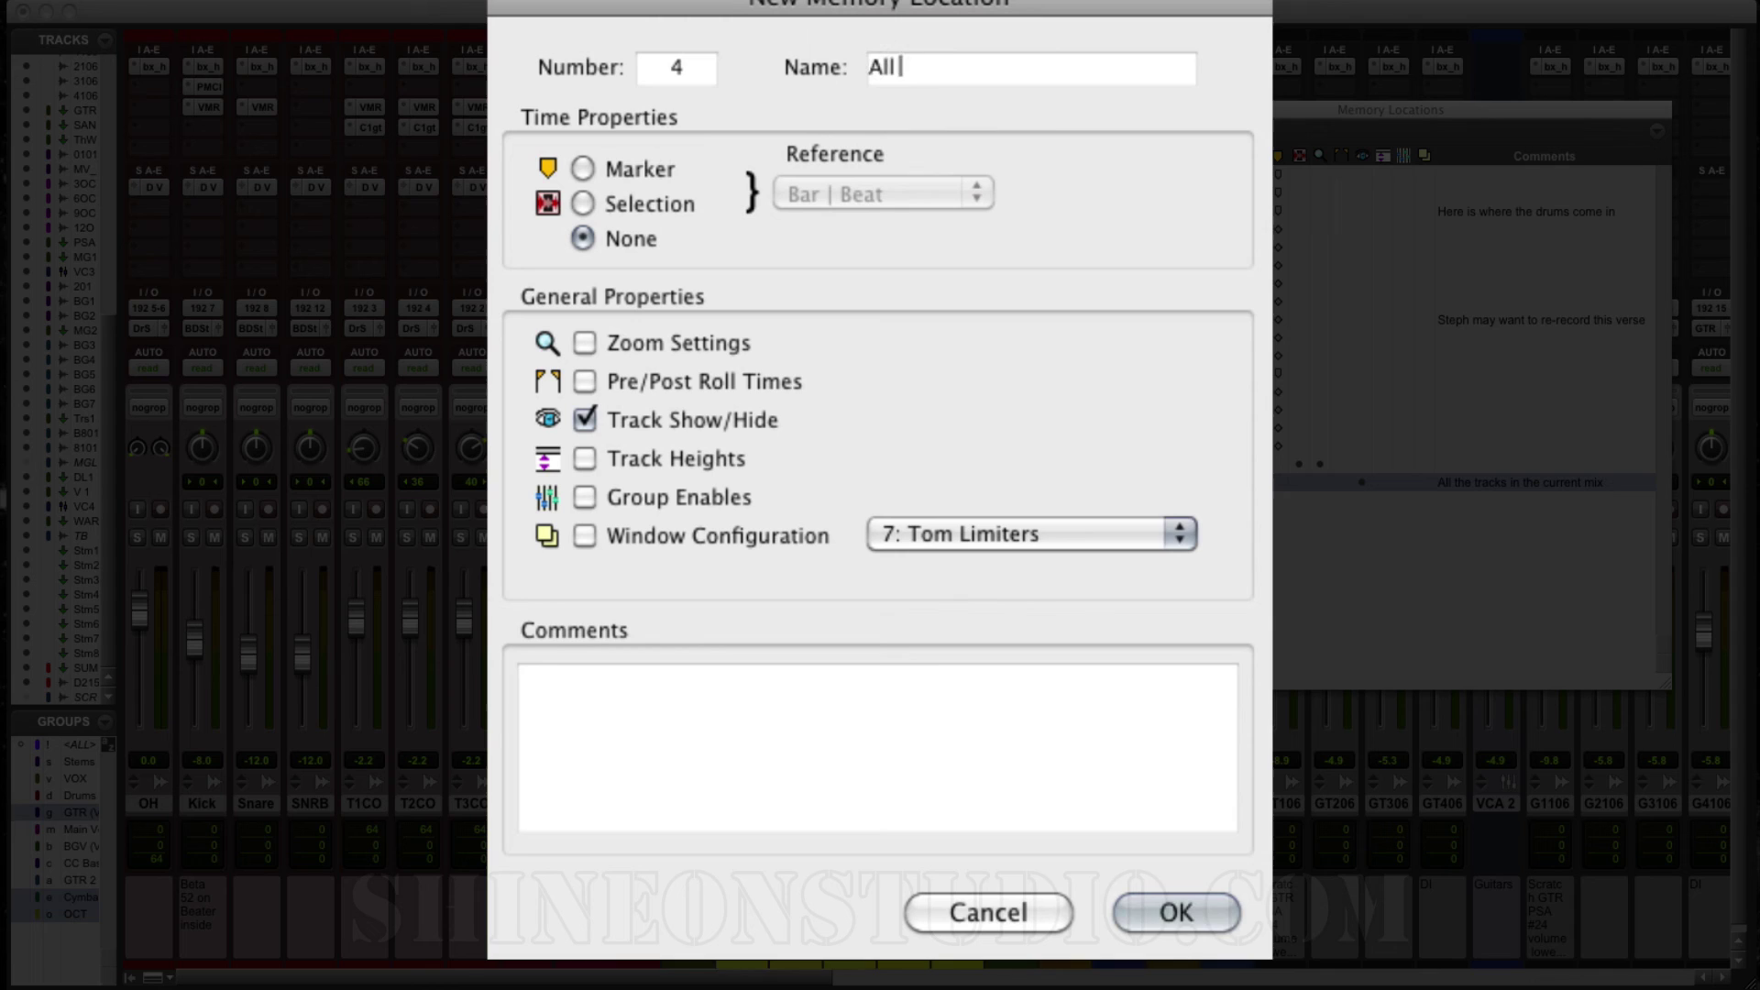
type("acks in the mix")
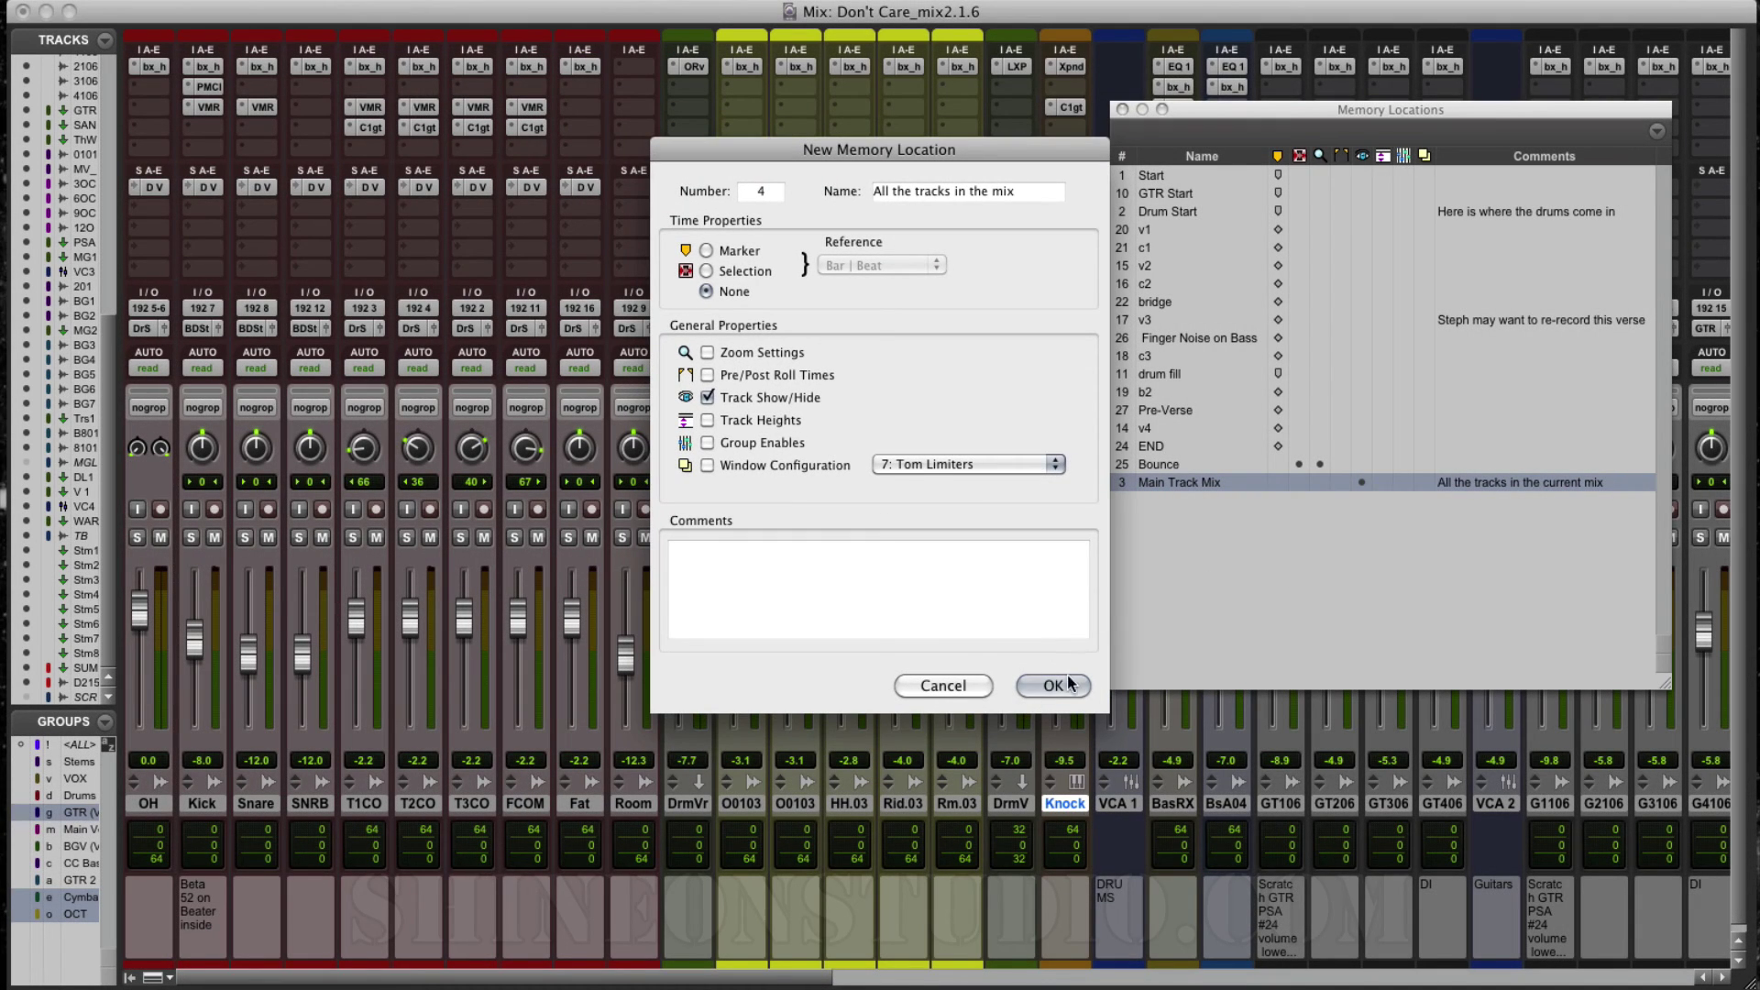
left_click(942, 686)
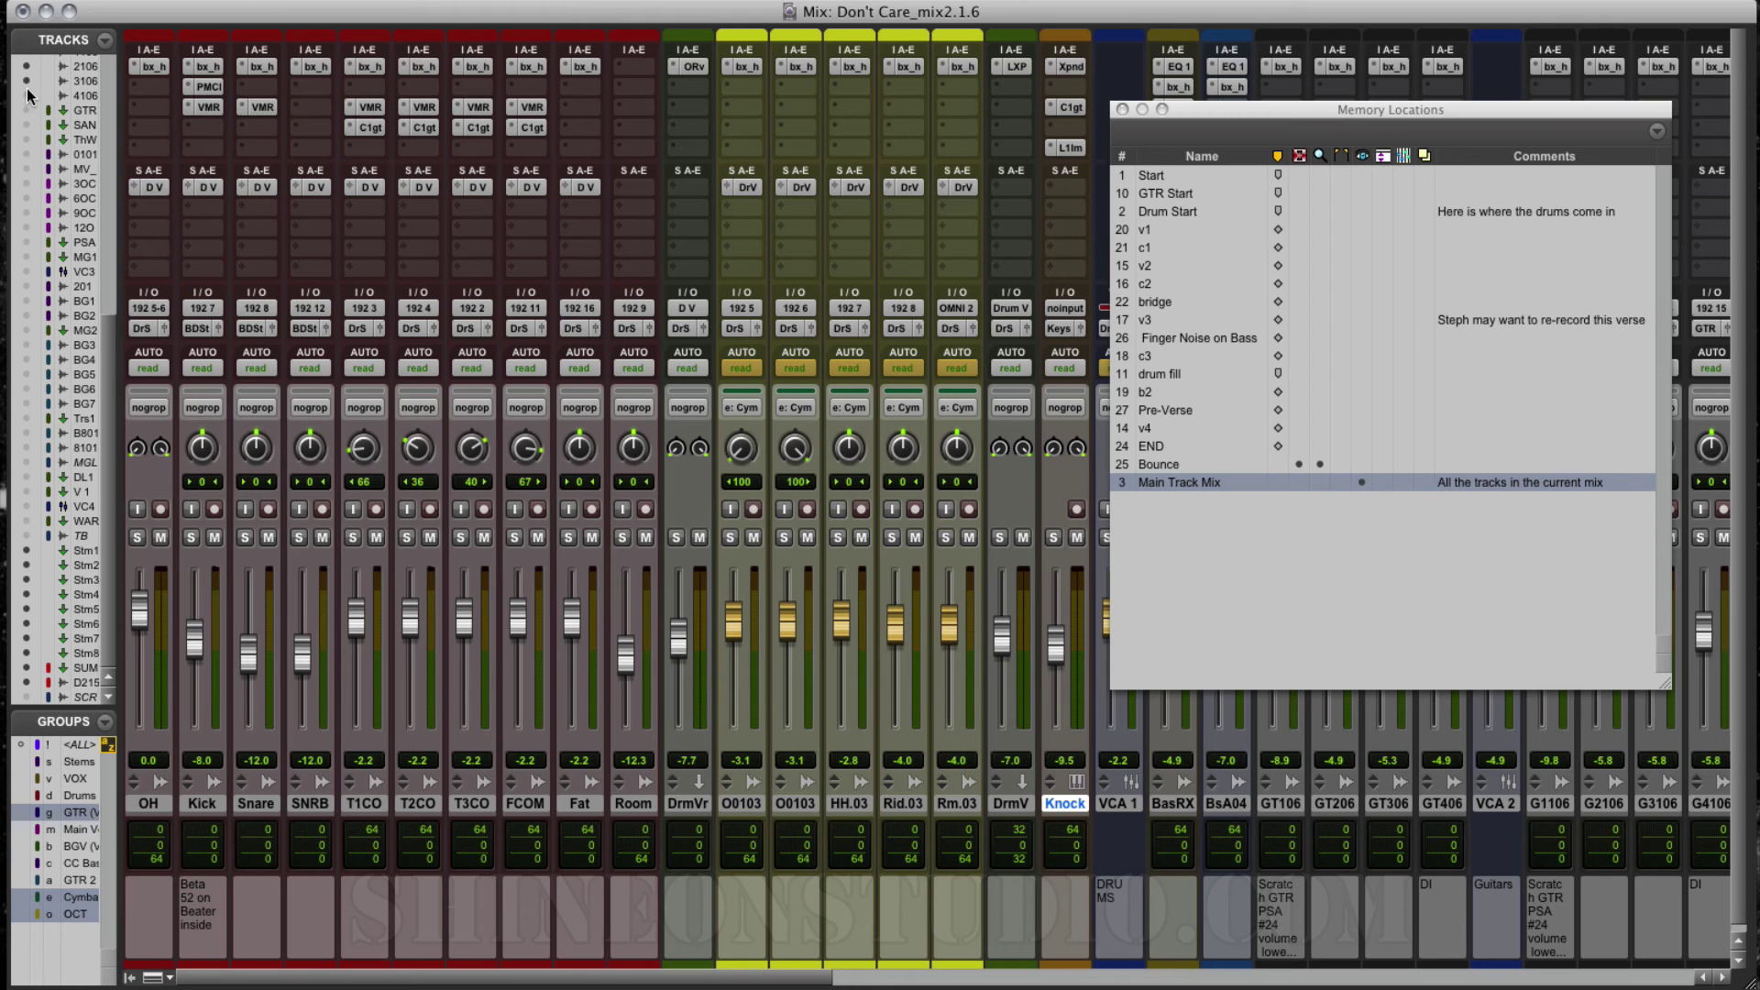
Hide the bass and guitar tracks in the Tracks list and close the Memory Locations window.
left_click_drag(25, 95, 26, 66)
scroll(27, 334, "up", 8)
left_click(26, 327)
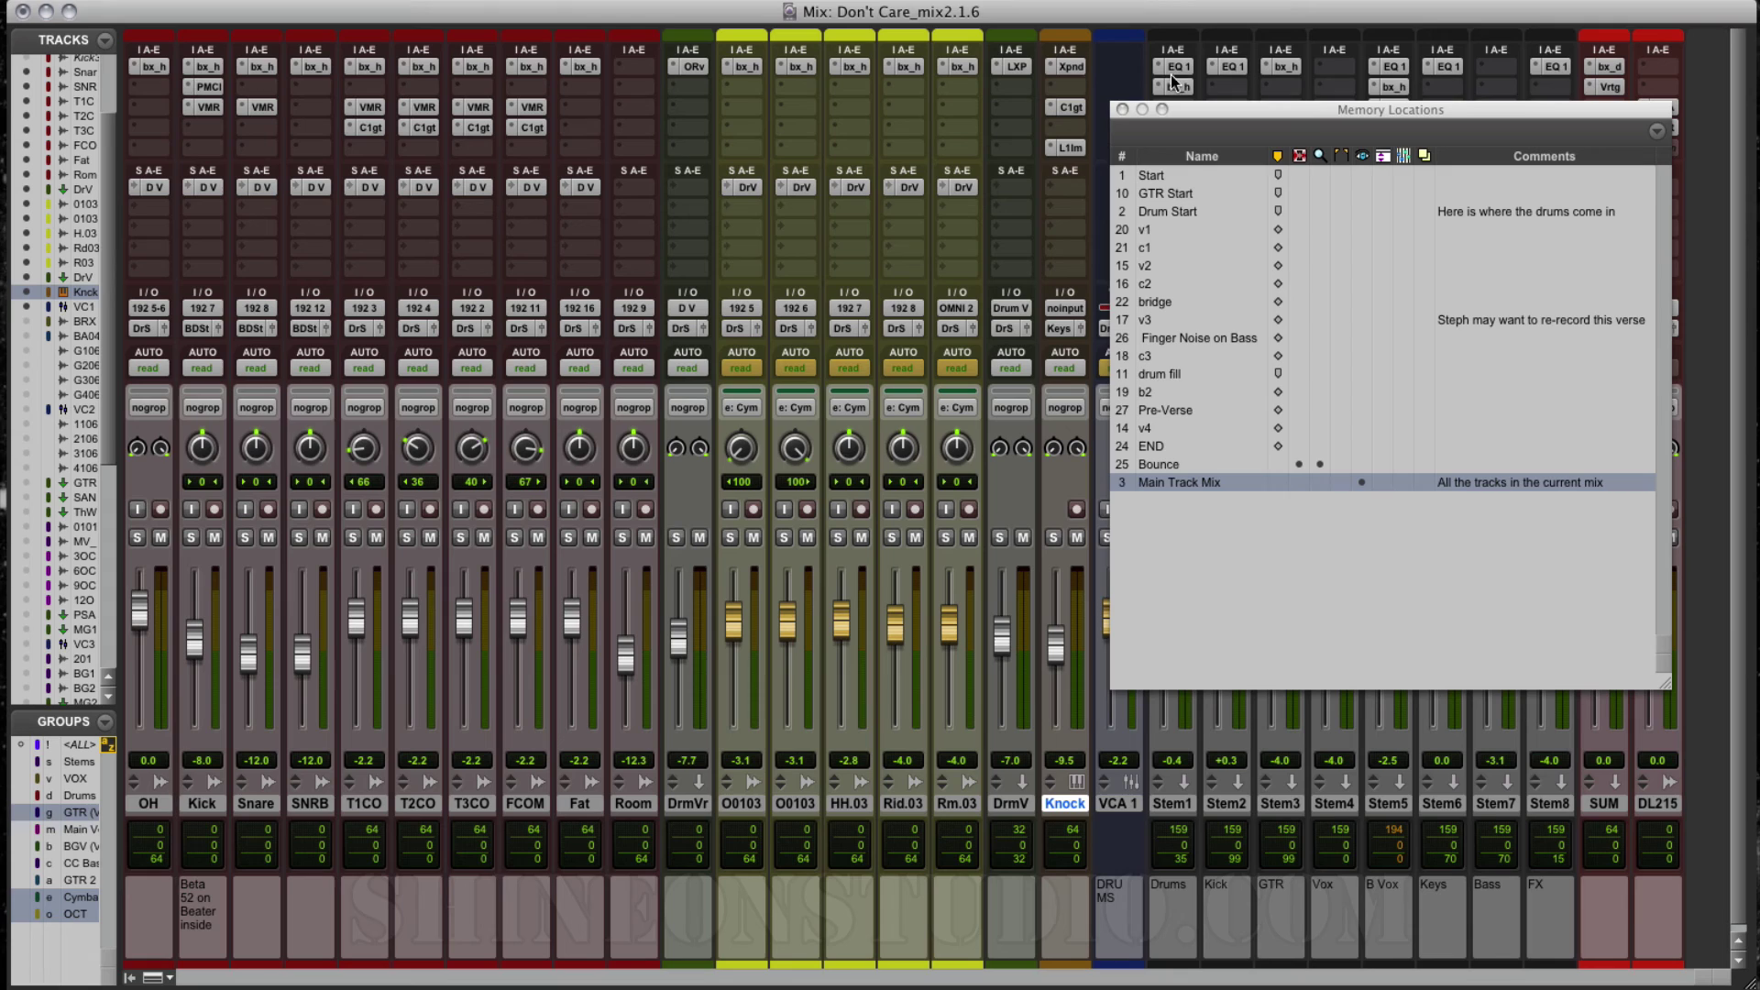
left_click(1120, 111)
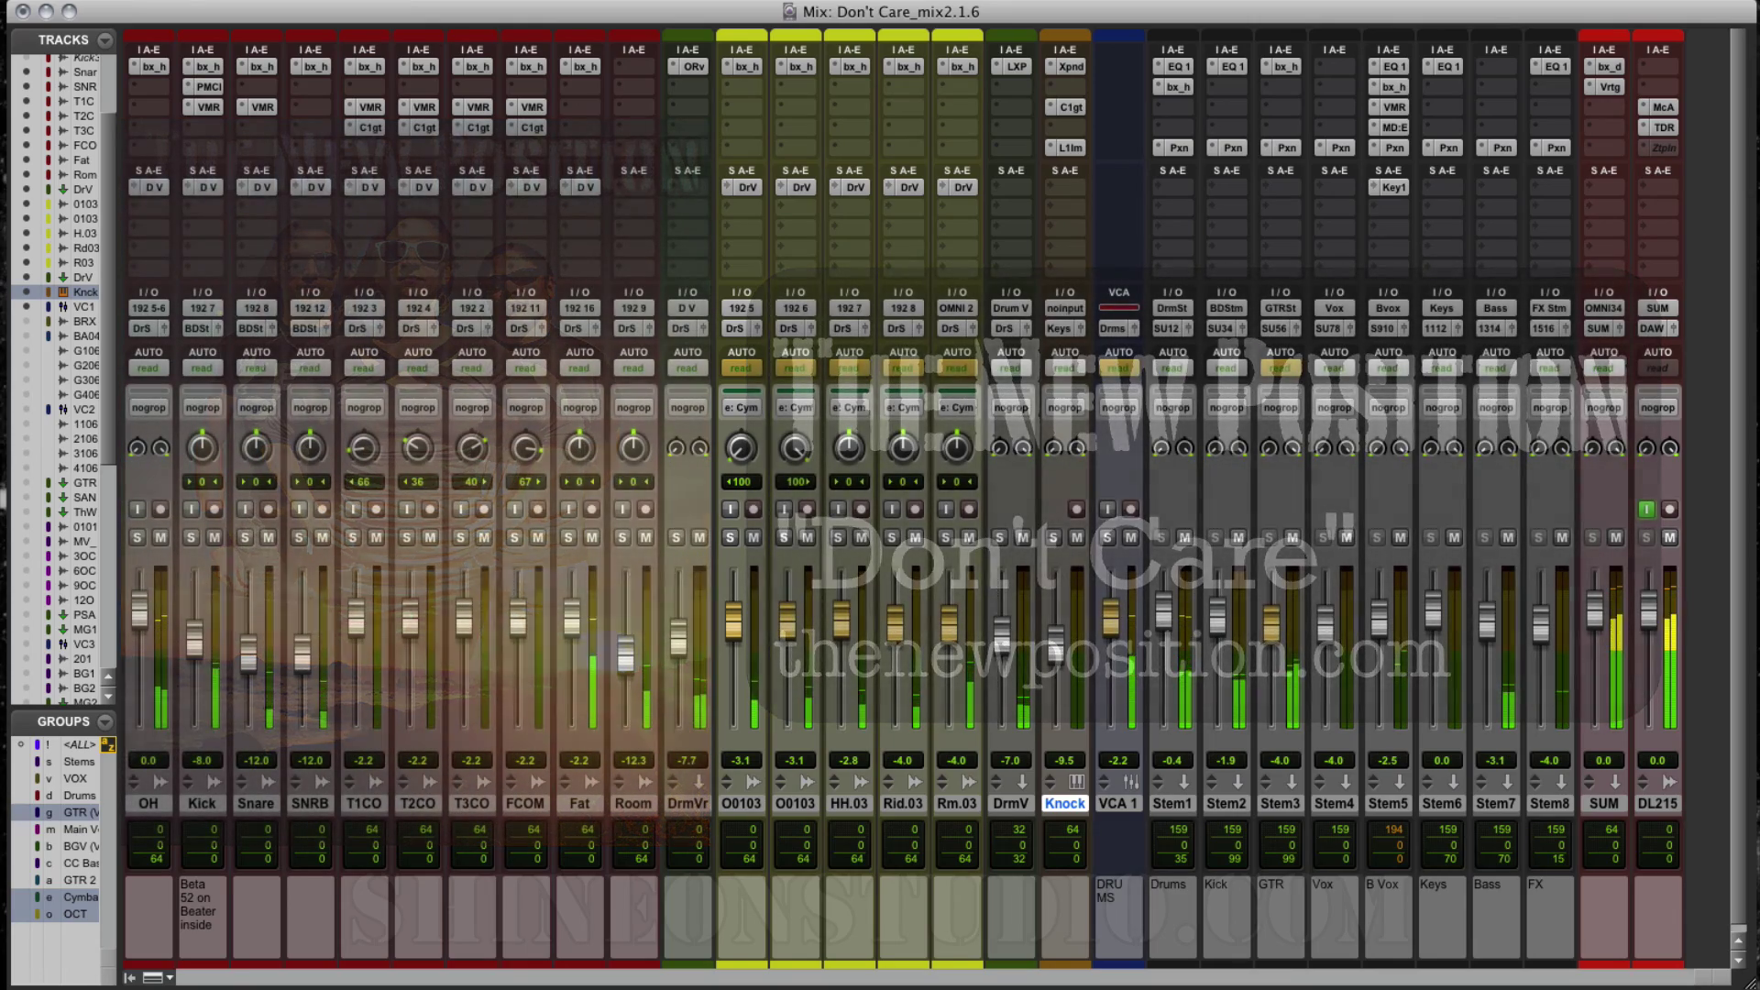
key("space")
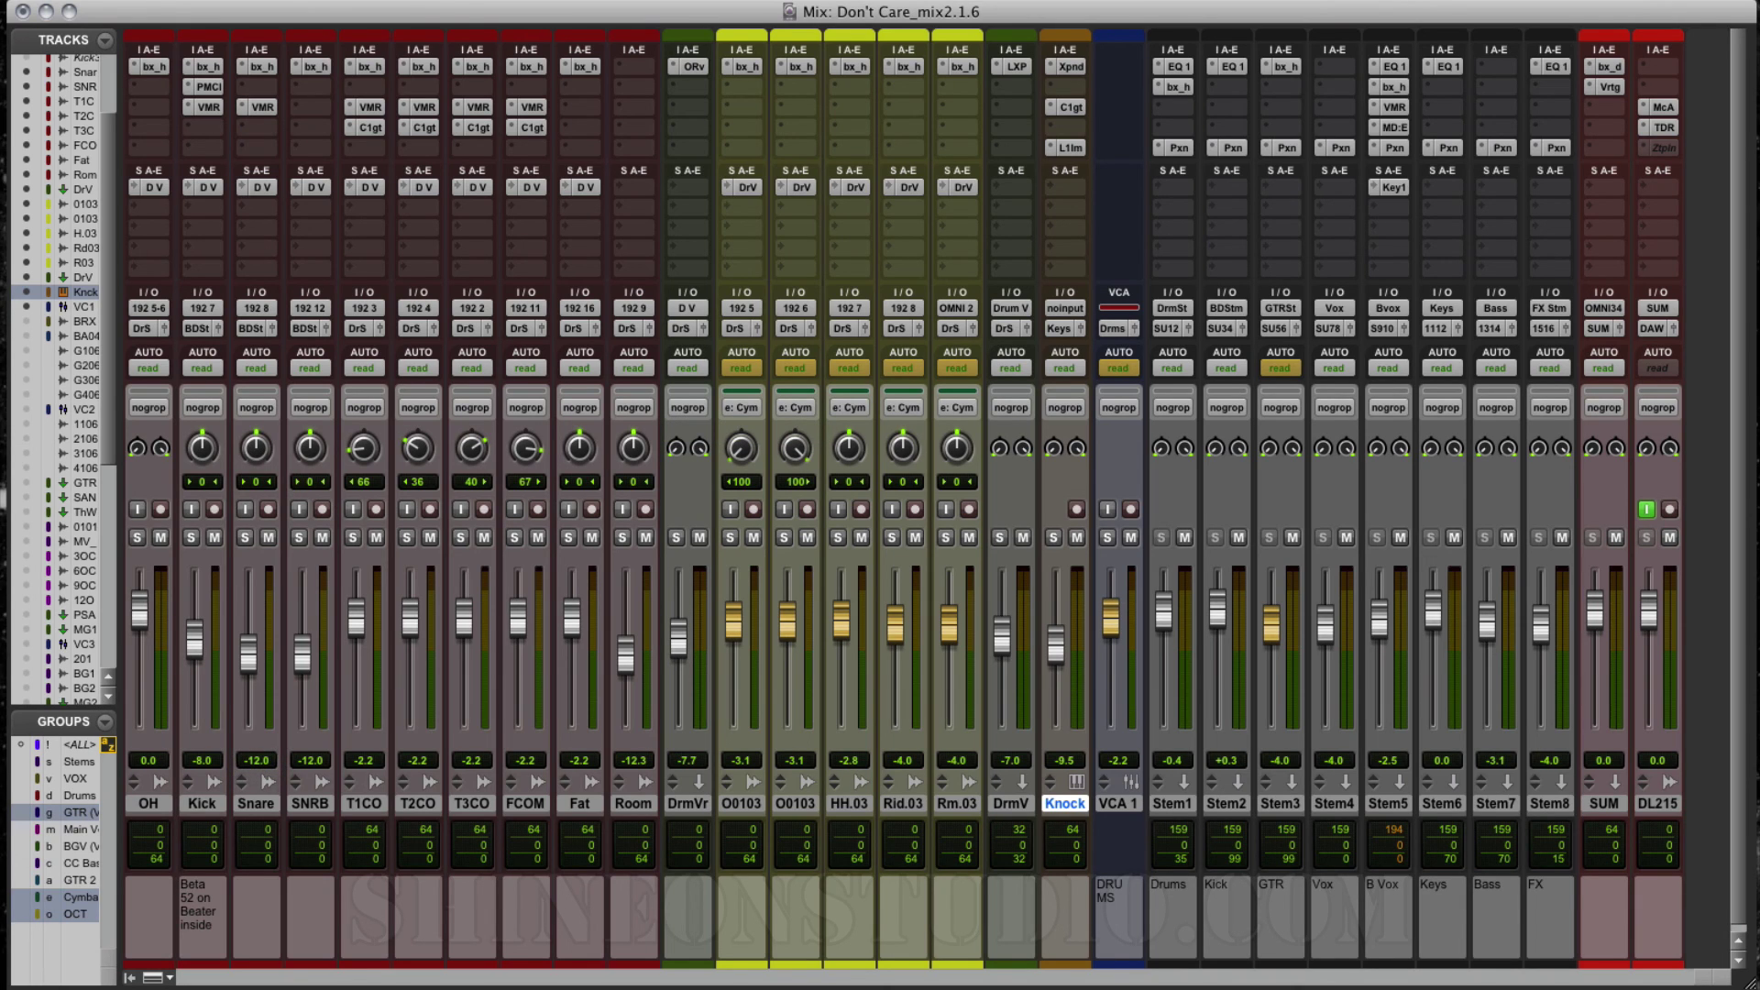
Toggle between Mix and Edit windows with Cmd+=, ending on Edit scrolled up to the drum tracks.
key("super+equal")
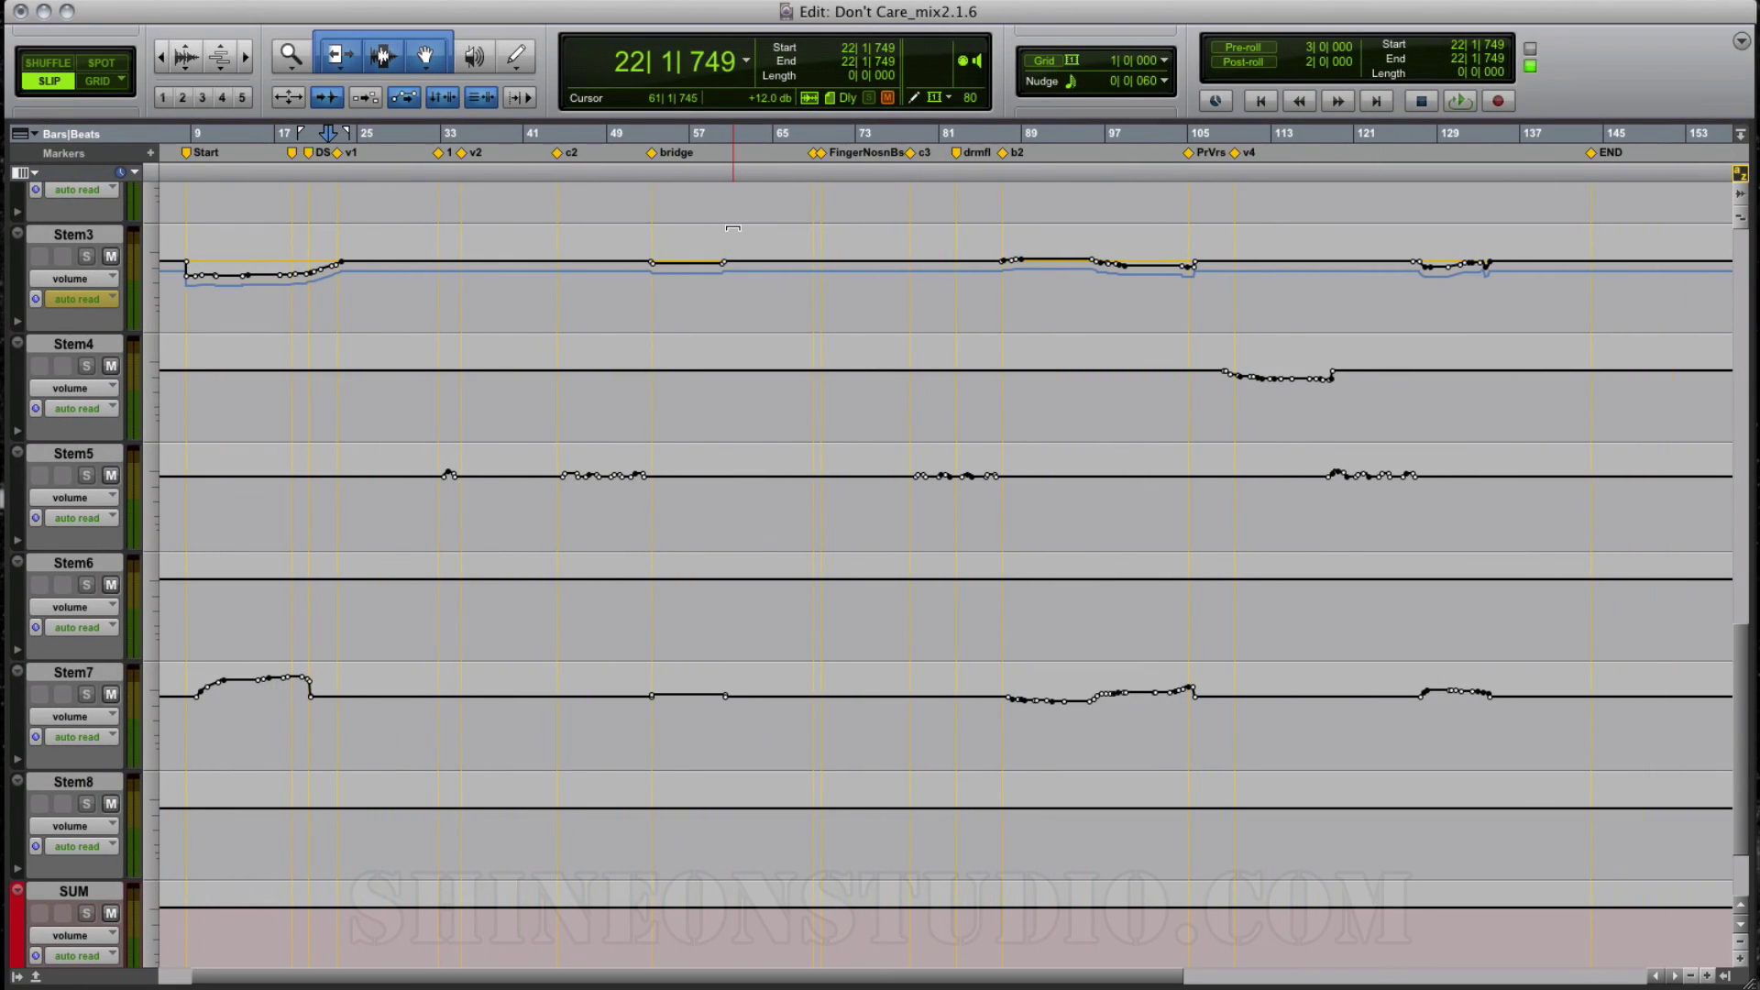
key("super+equal")
key("super+equal")
key("super+equal")
key("super+equal")
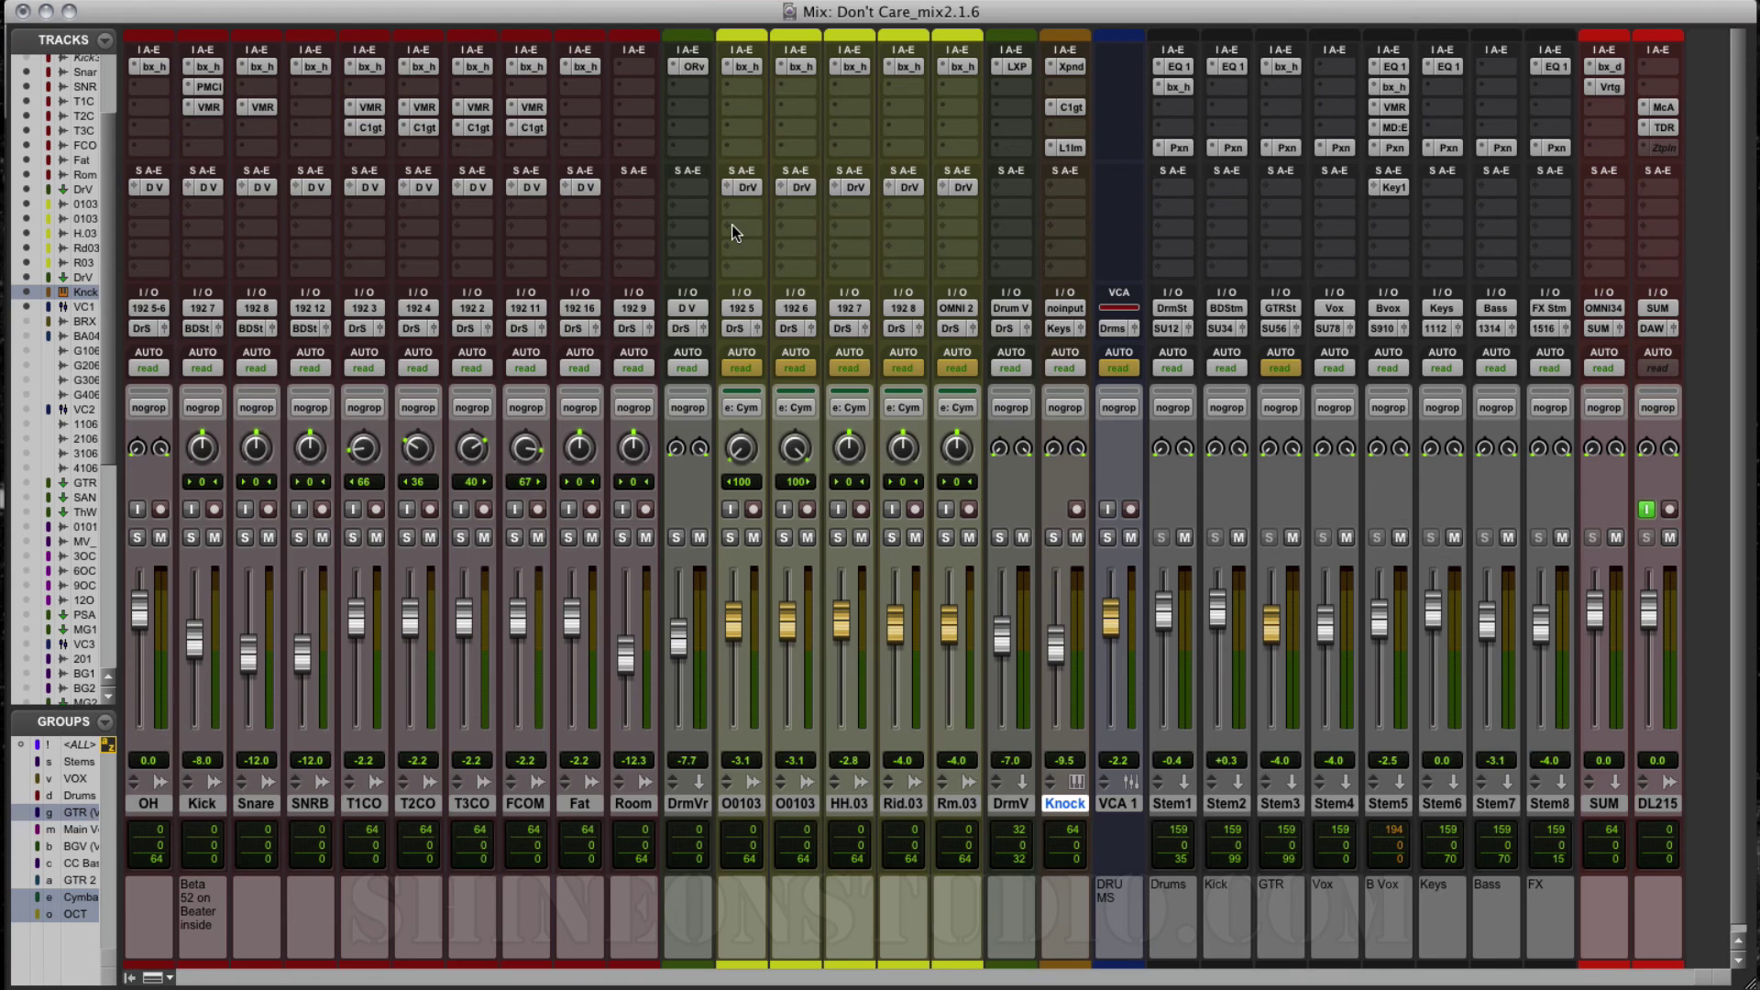
key("super+equal")
key("super+equal")
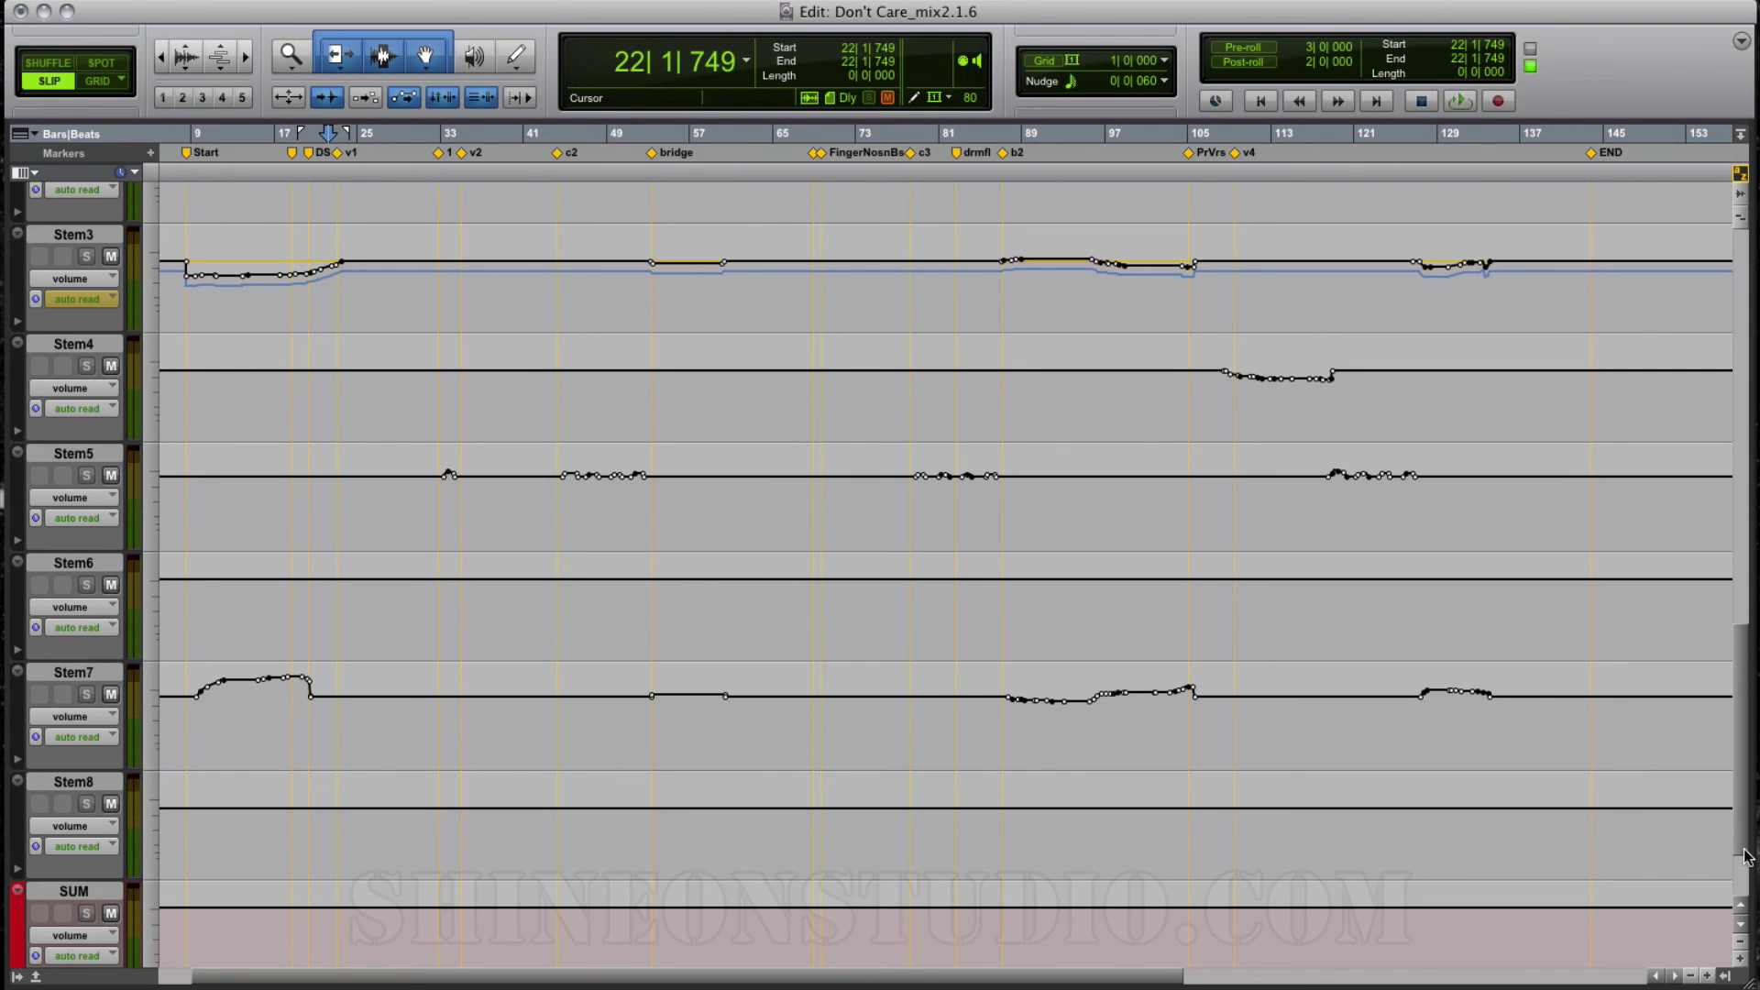
left_click_drag(1746, 857, 1754, 454)
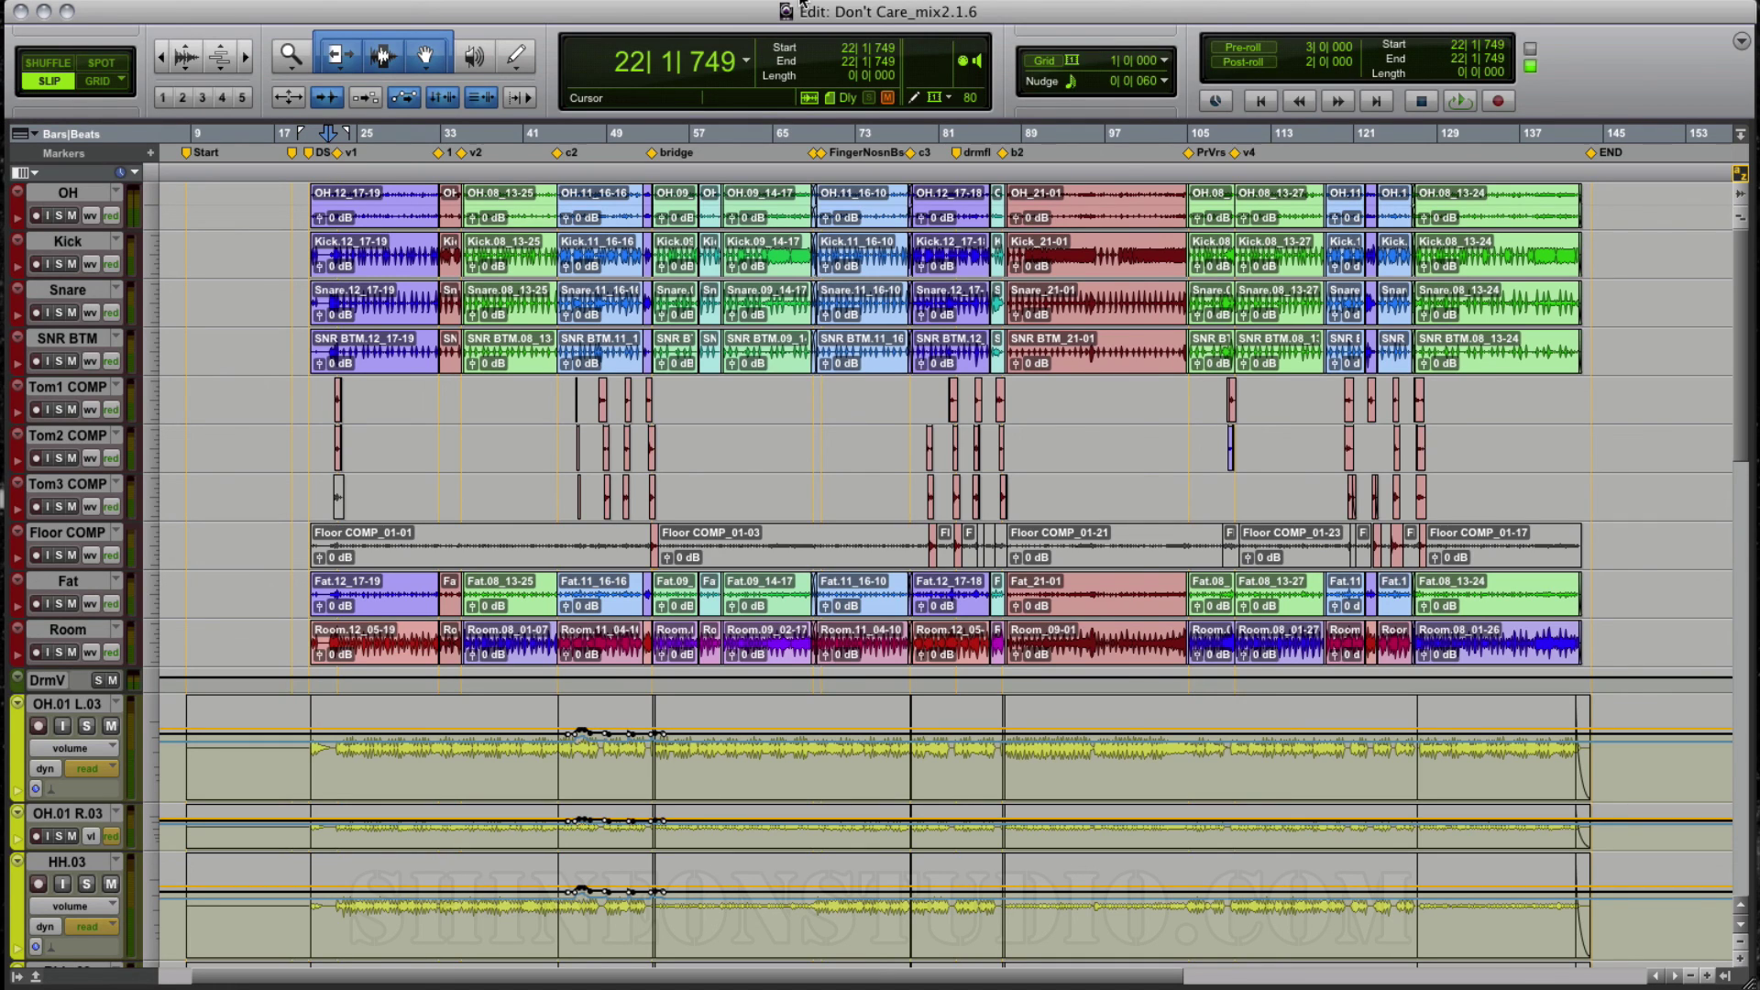
Save memory location 'Drum Tracks + Stems' with no time position and comment 'drum tracks only', then list memory locations.
key("KP_Enter")
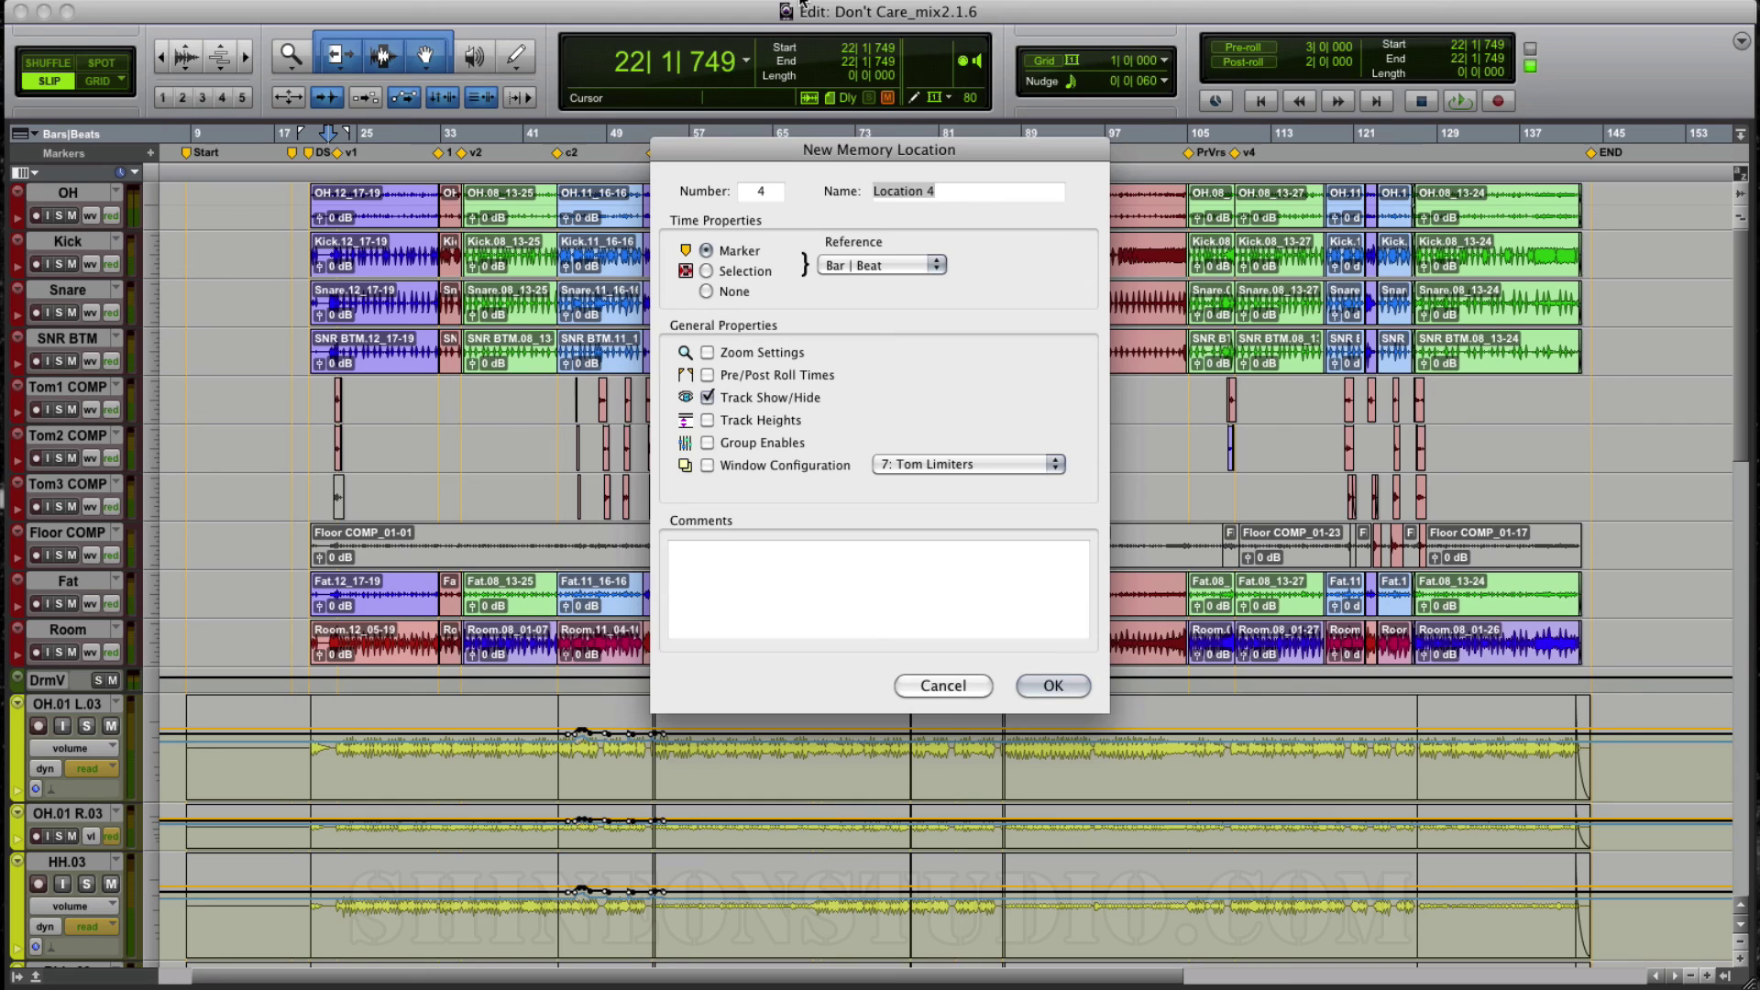
type("Drum Tracks + Stems")
left_click(707, 292)
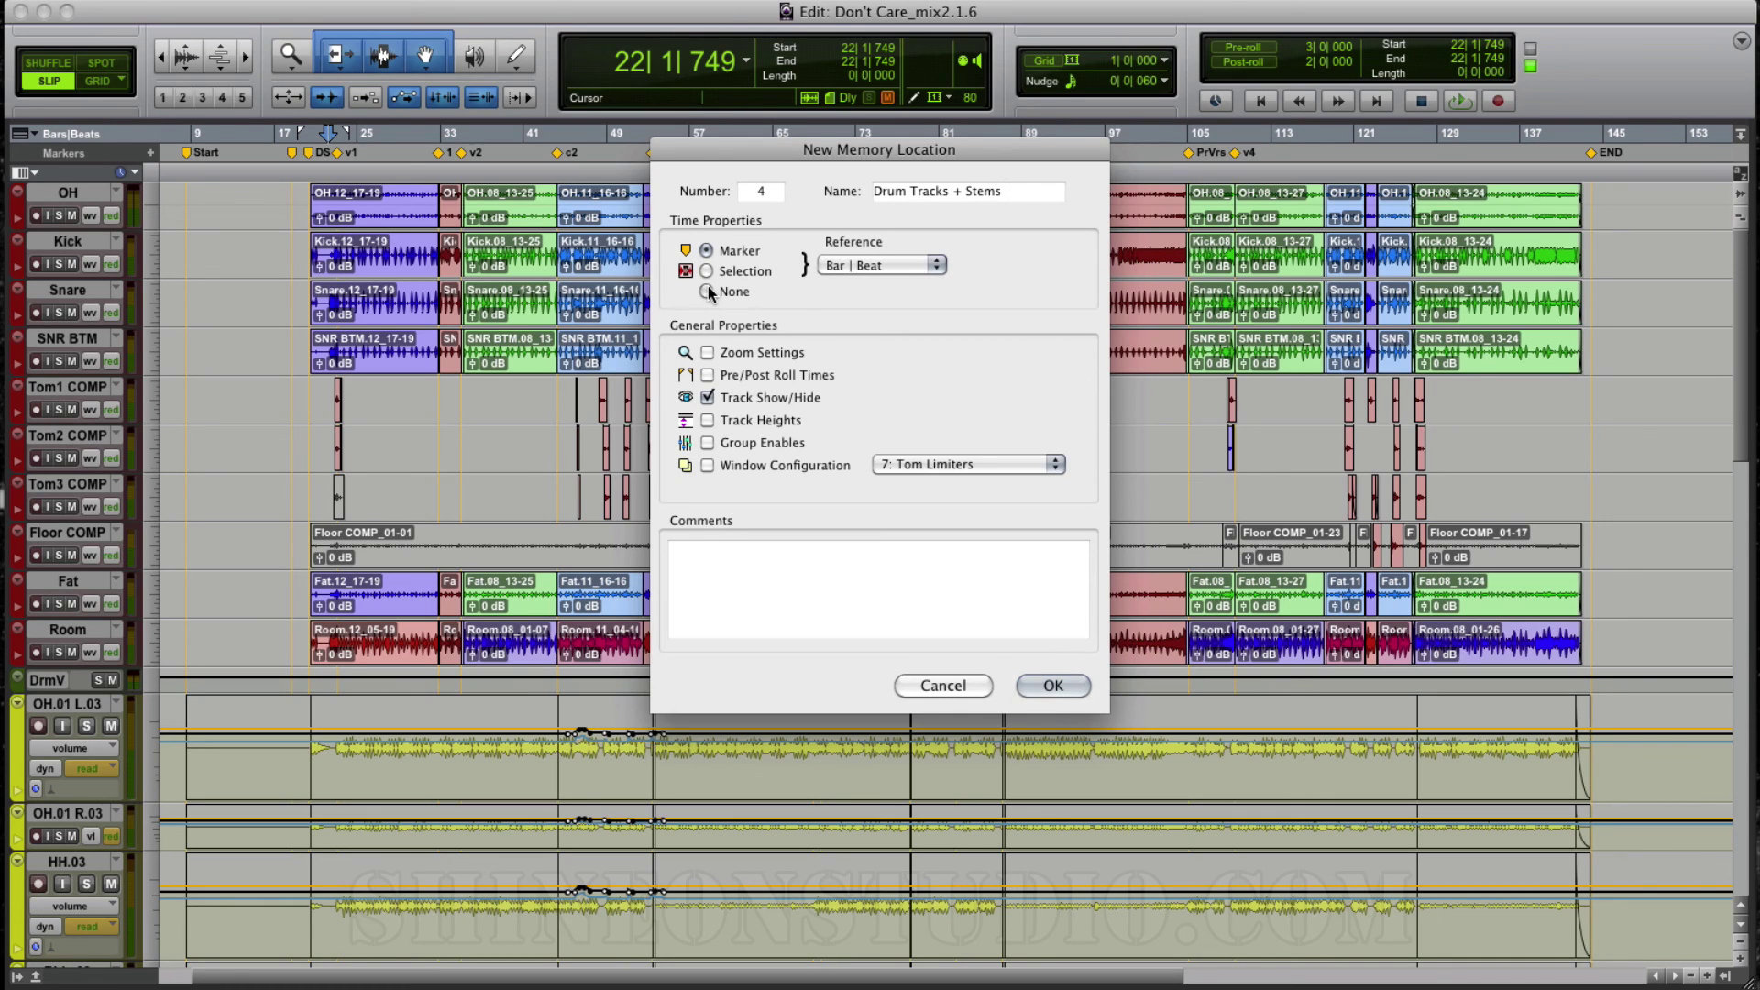
key("Tab")
type("drum tracks only")
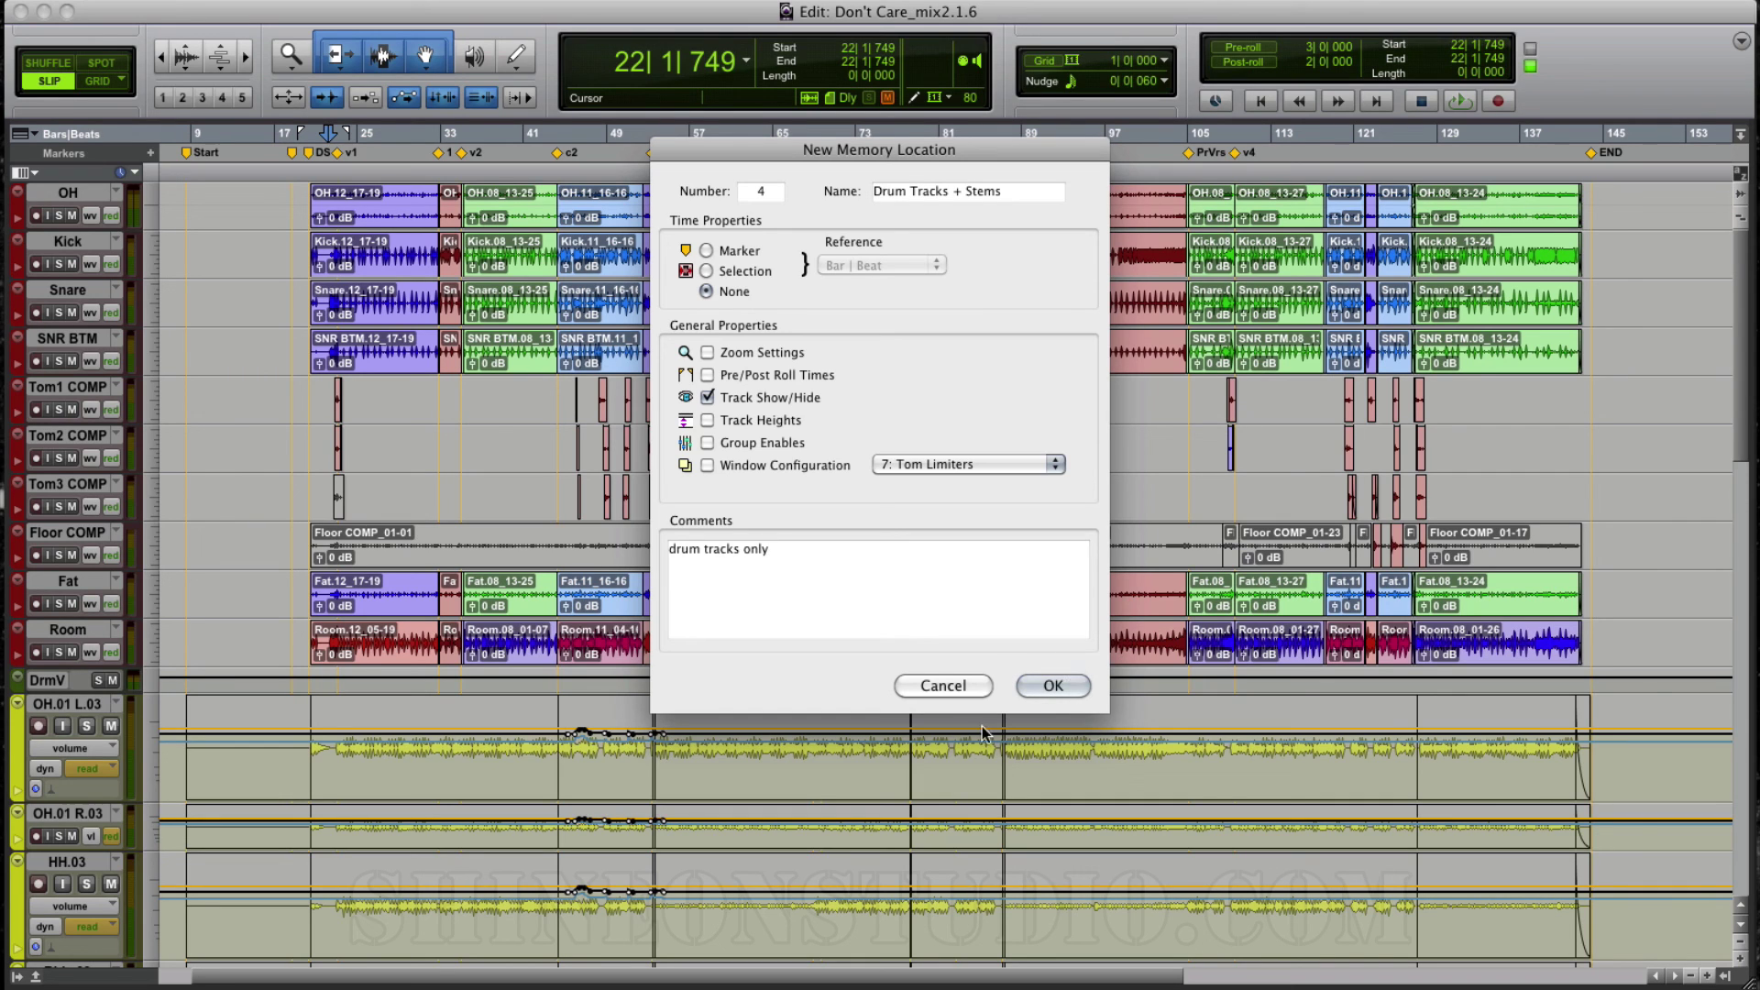
left_click(1053, 686)
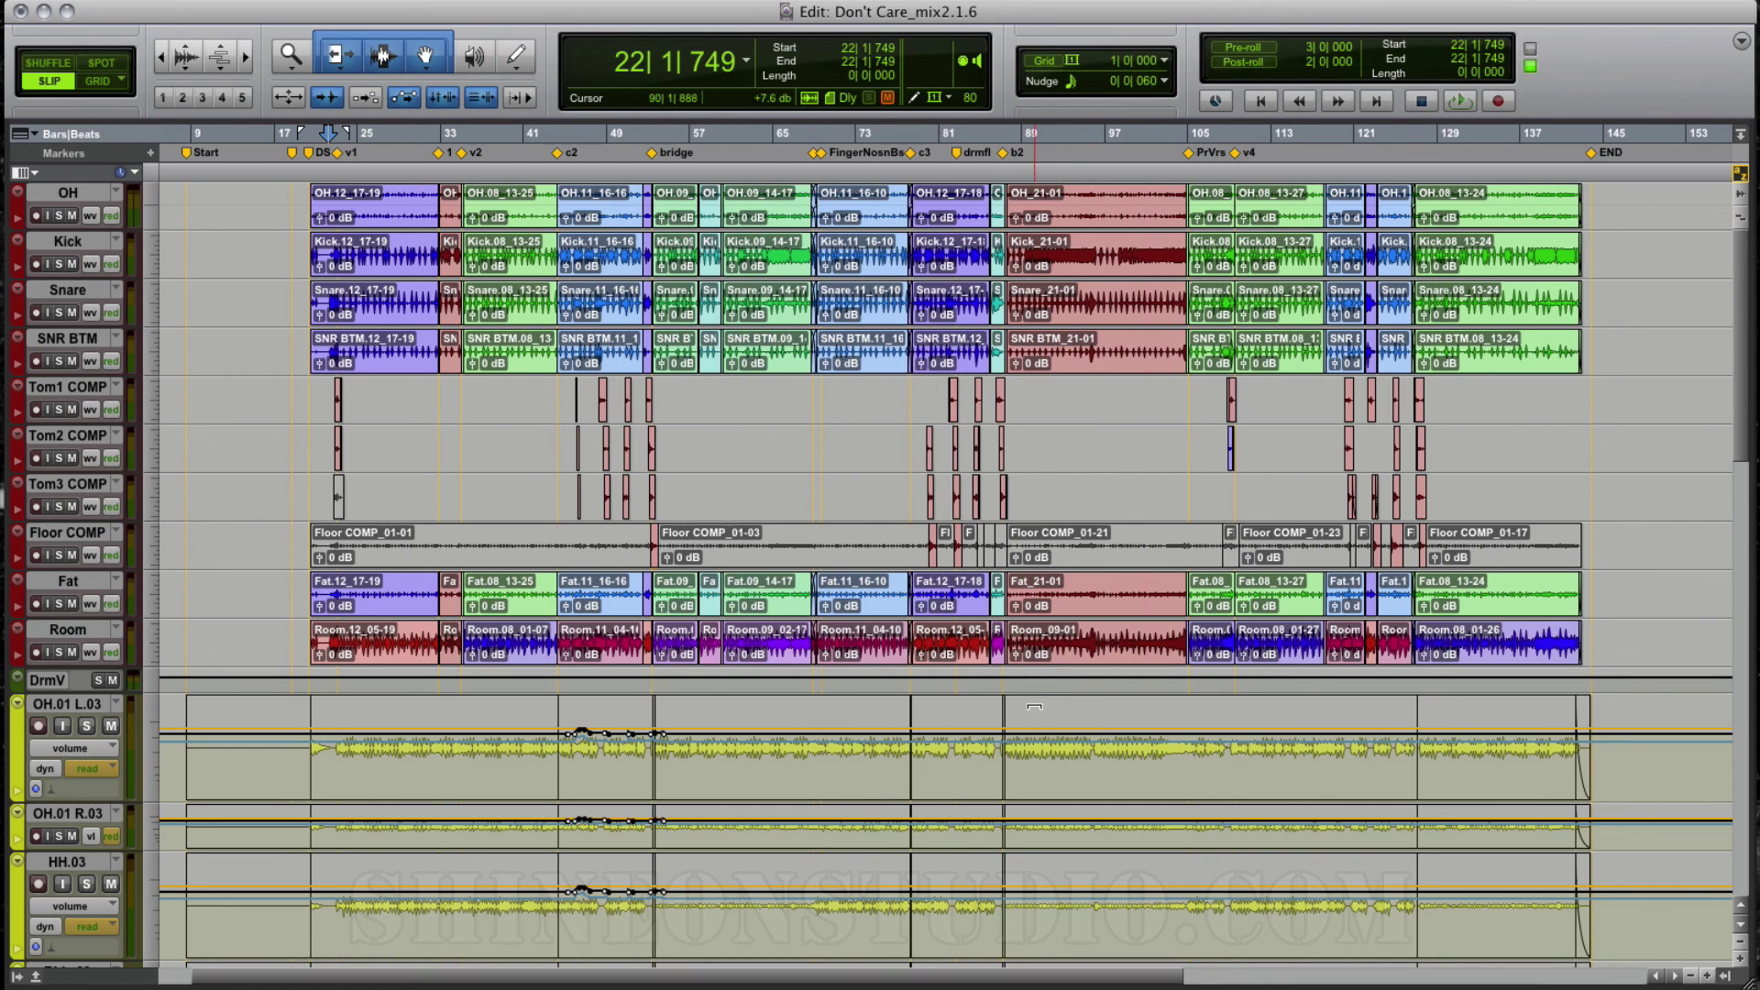
key("super+5")
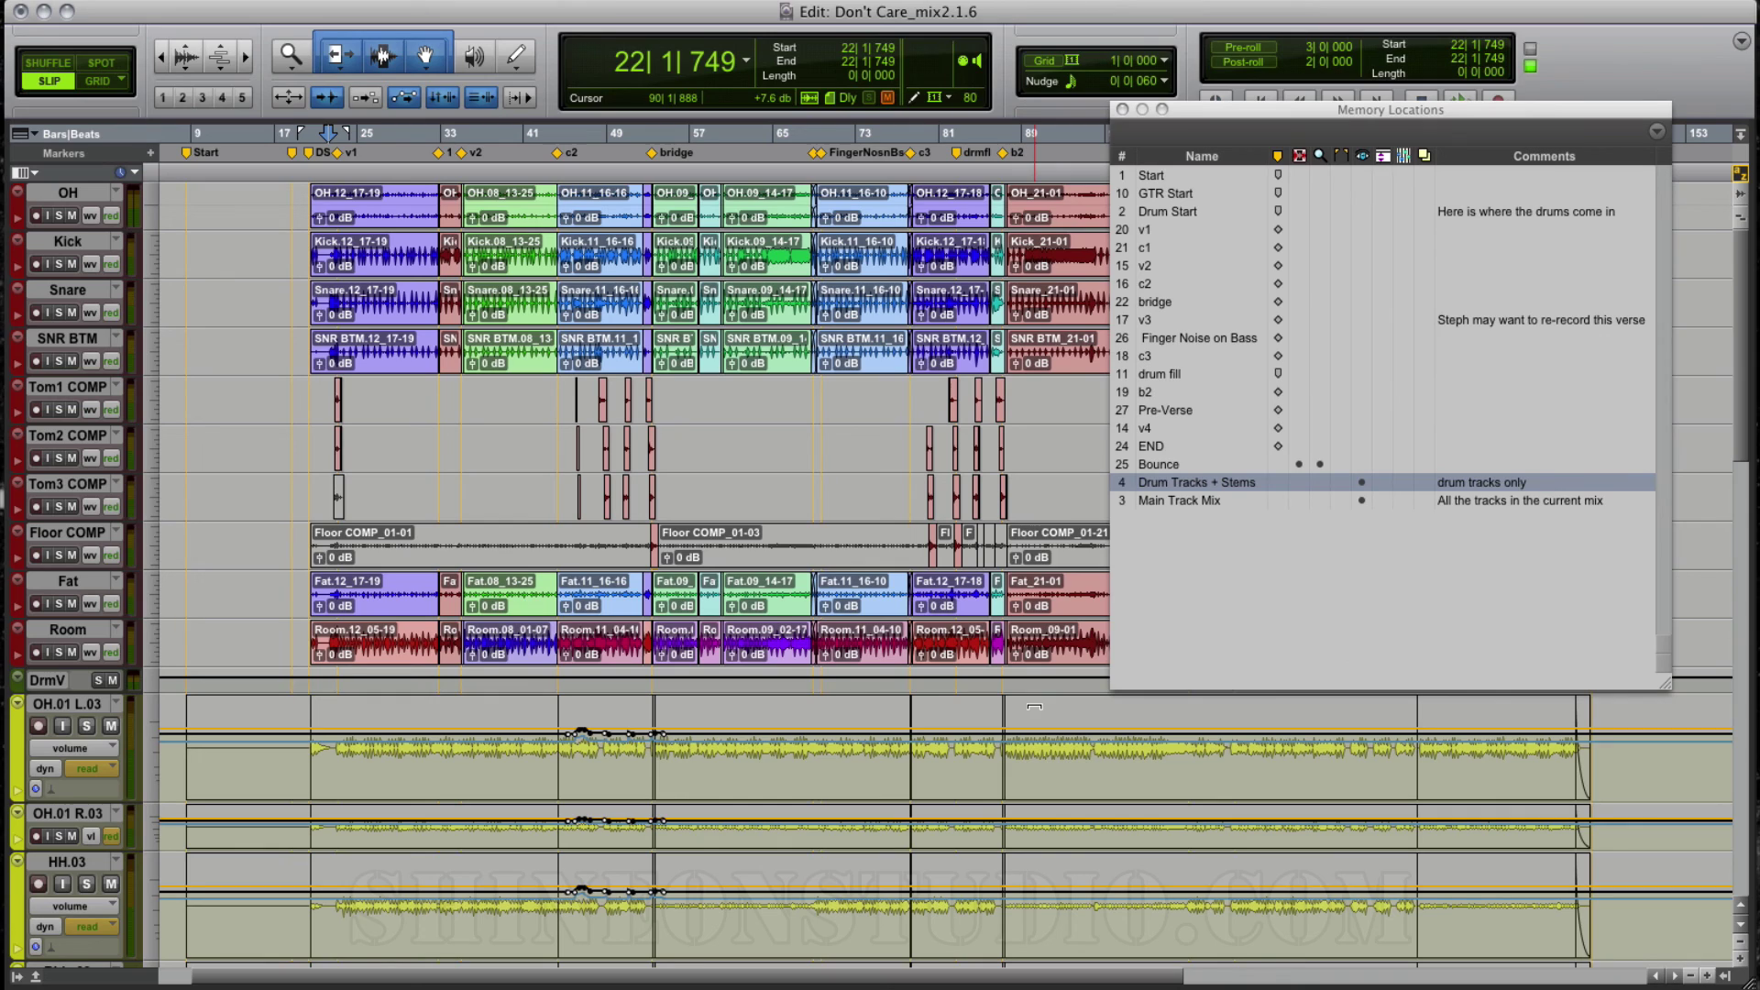
Recall Main Track Mix, then Drum Tracks + Stems while scrolling the tracks, and return to Main Track Mix.
left_click(1157, 502)
left_click_drag(1744, 275, 1733, 359)
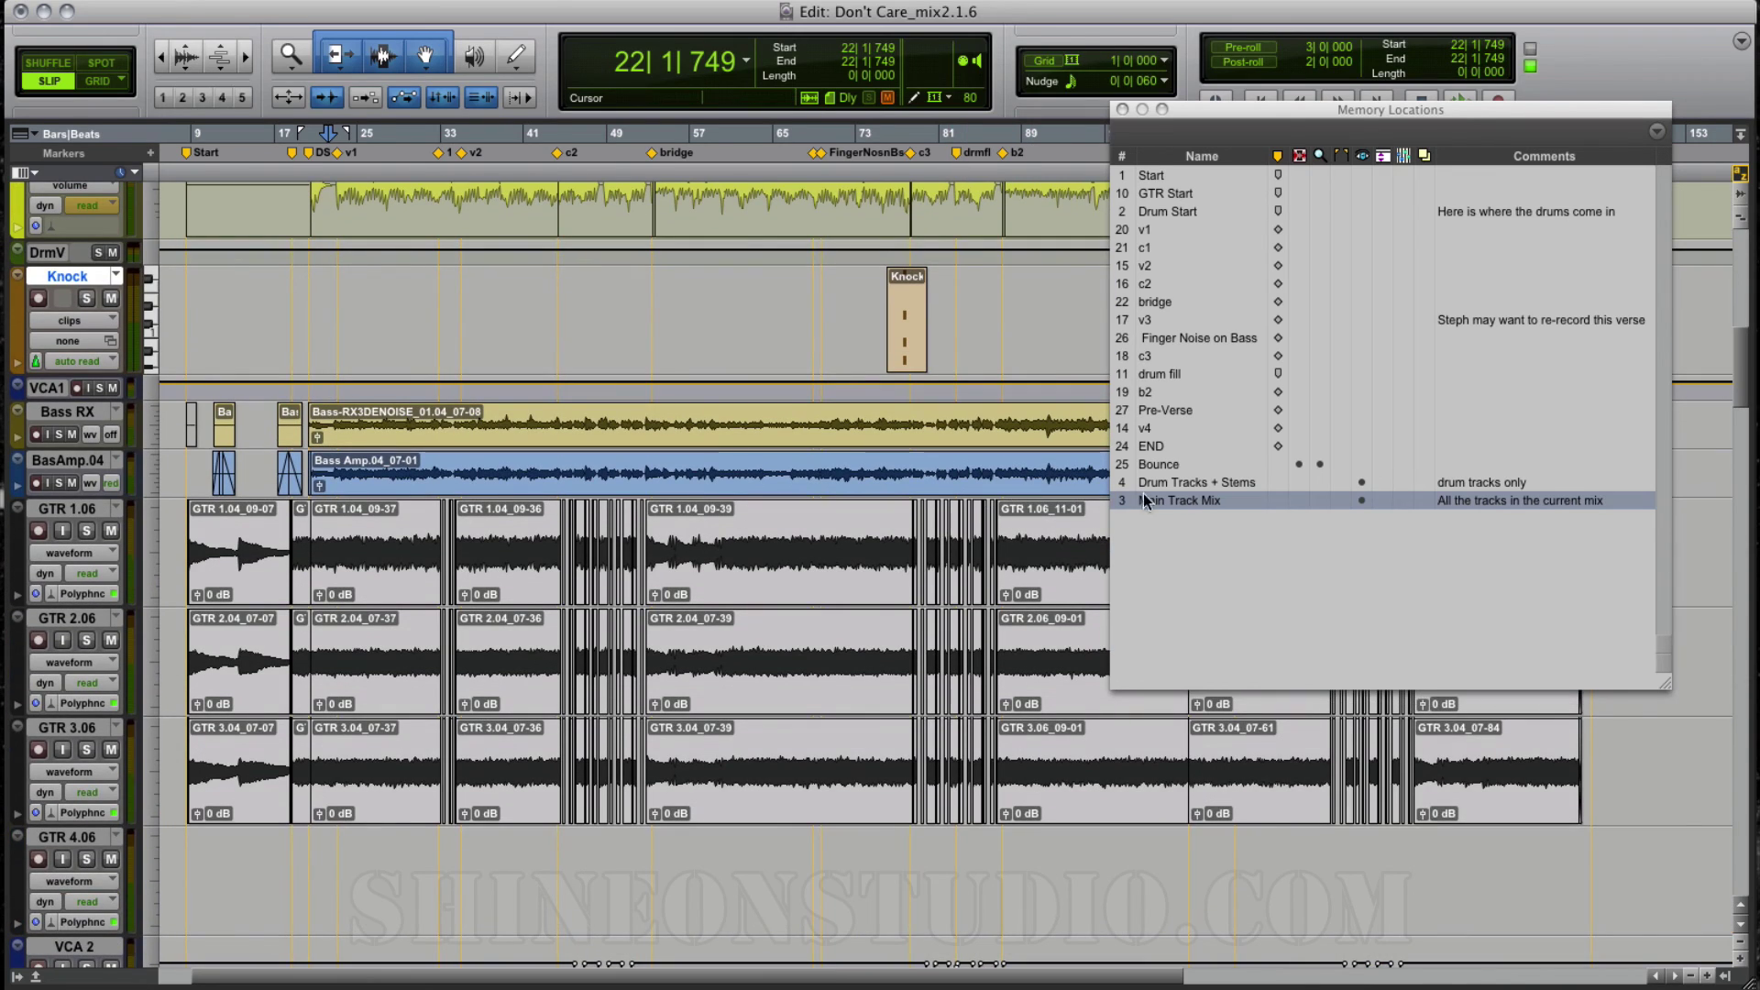
left_click(1169, 482)
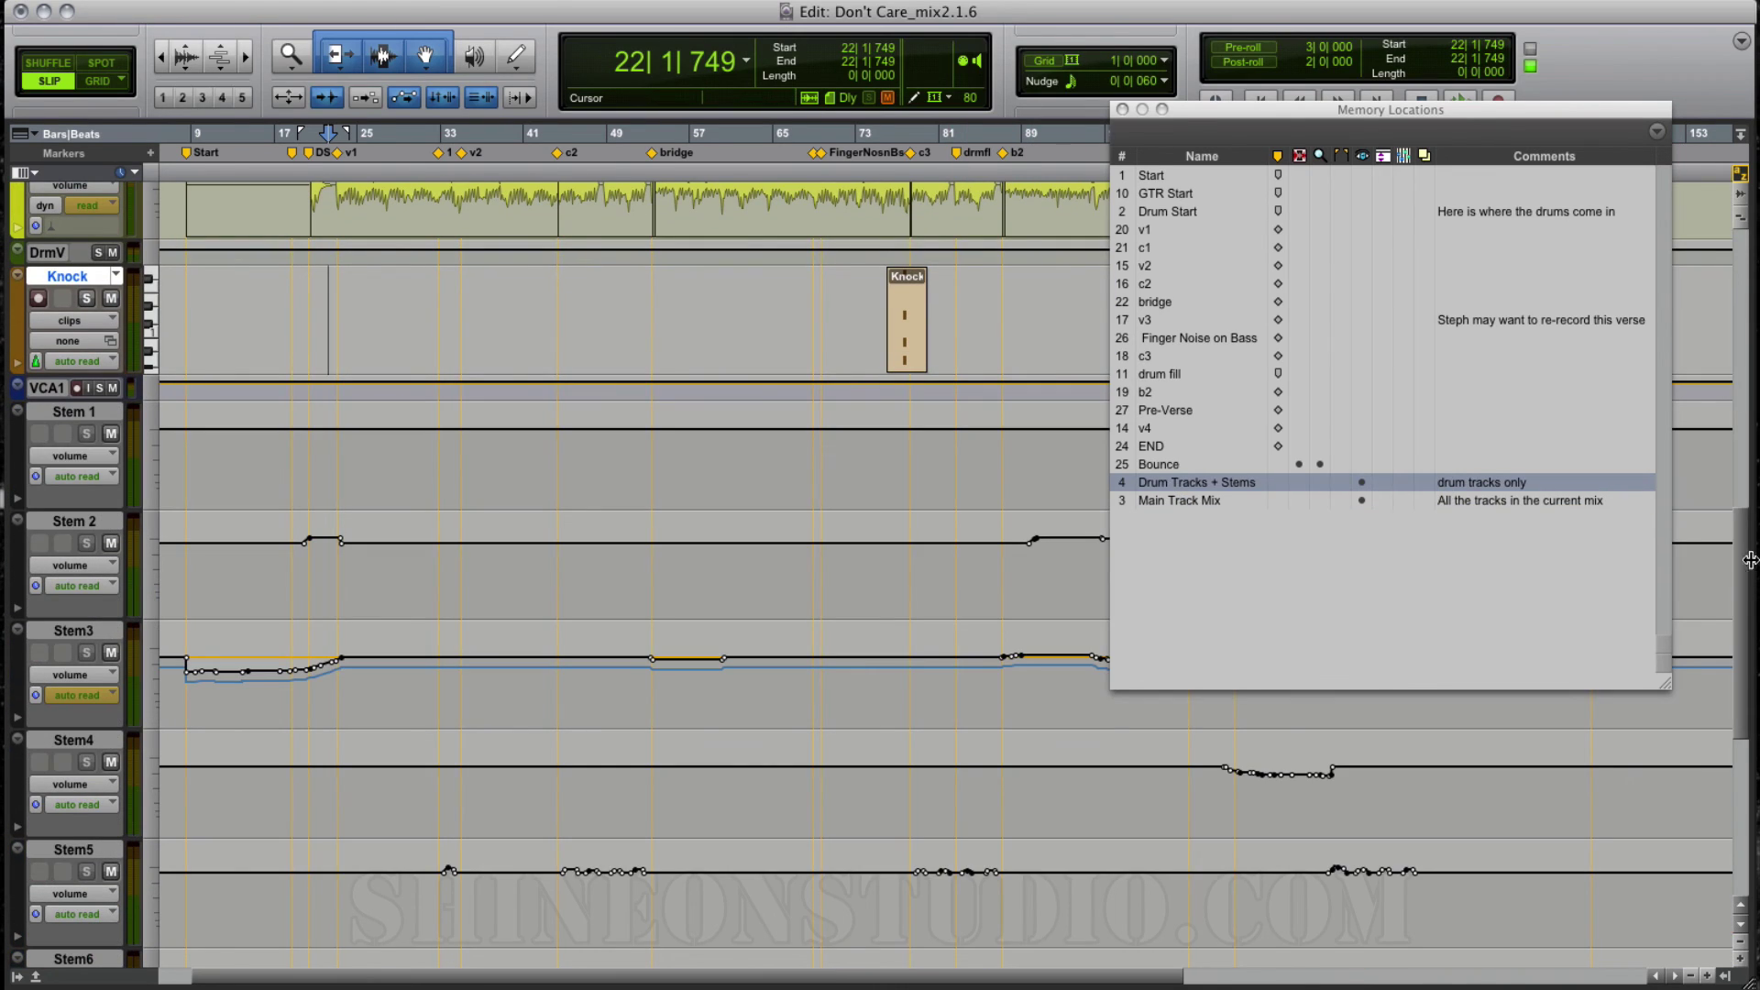
left_click_drag(1737, 576, 1742, 229)
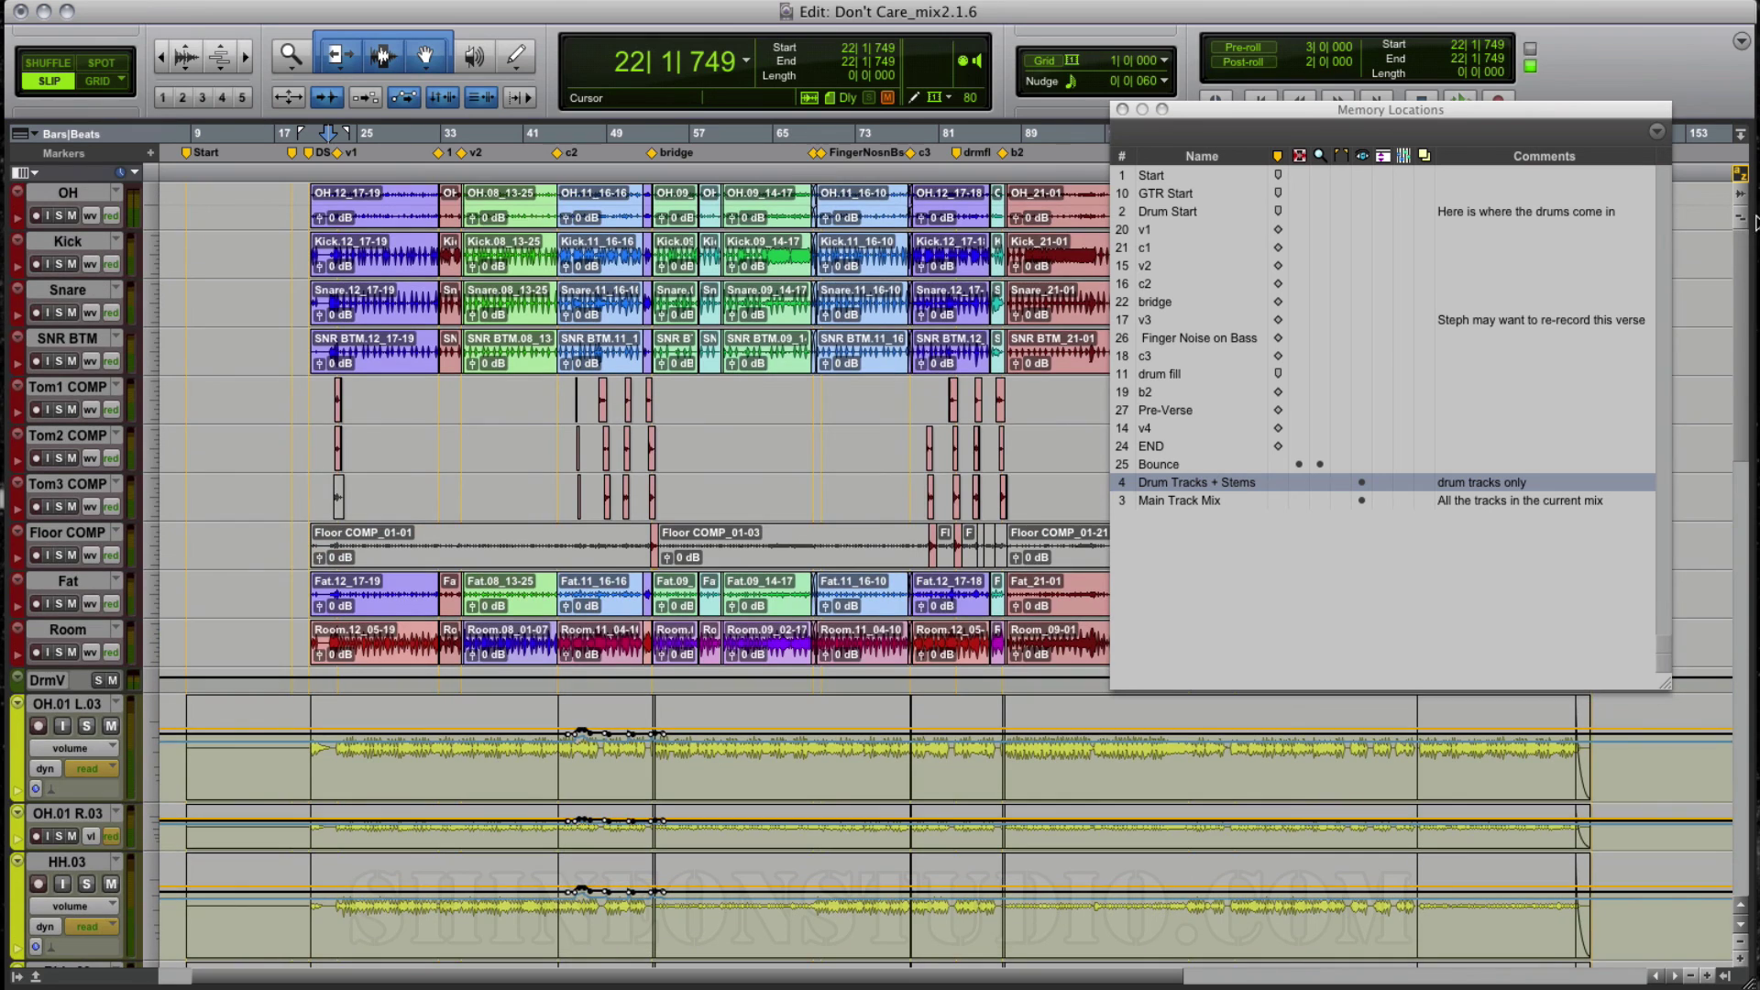
left_click_drag(1750, 318, 1728, 762)
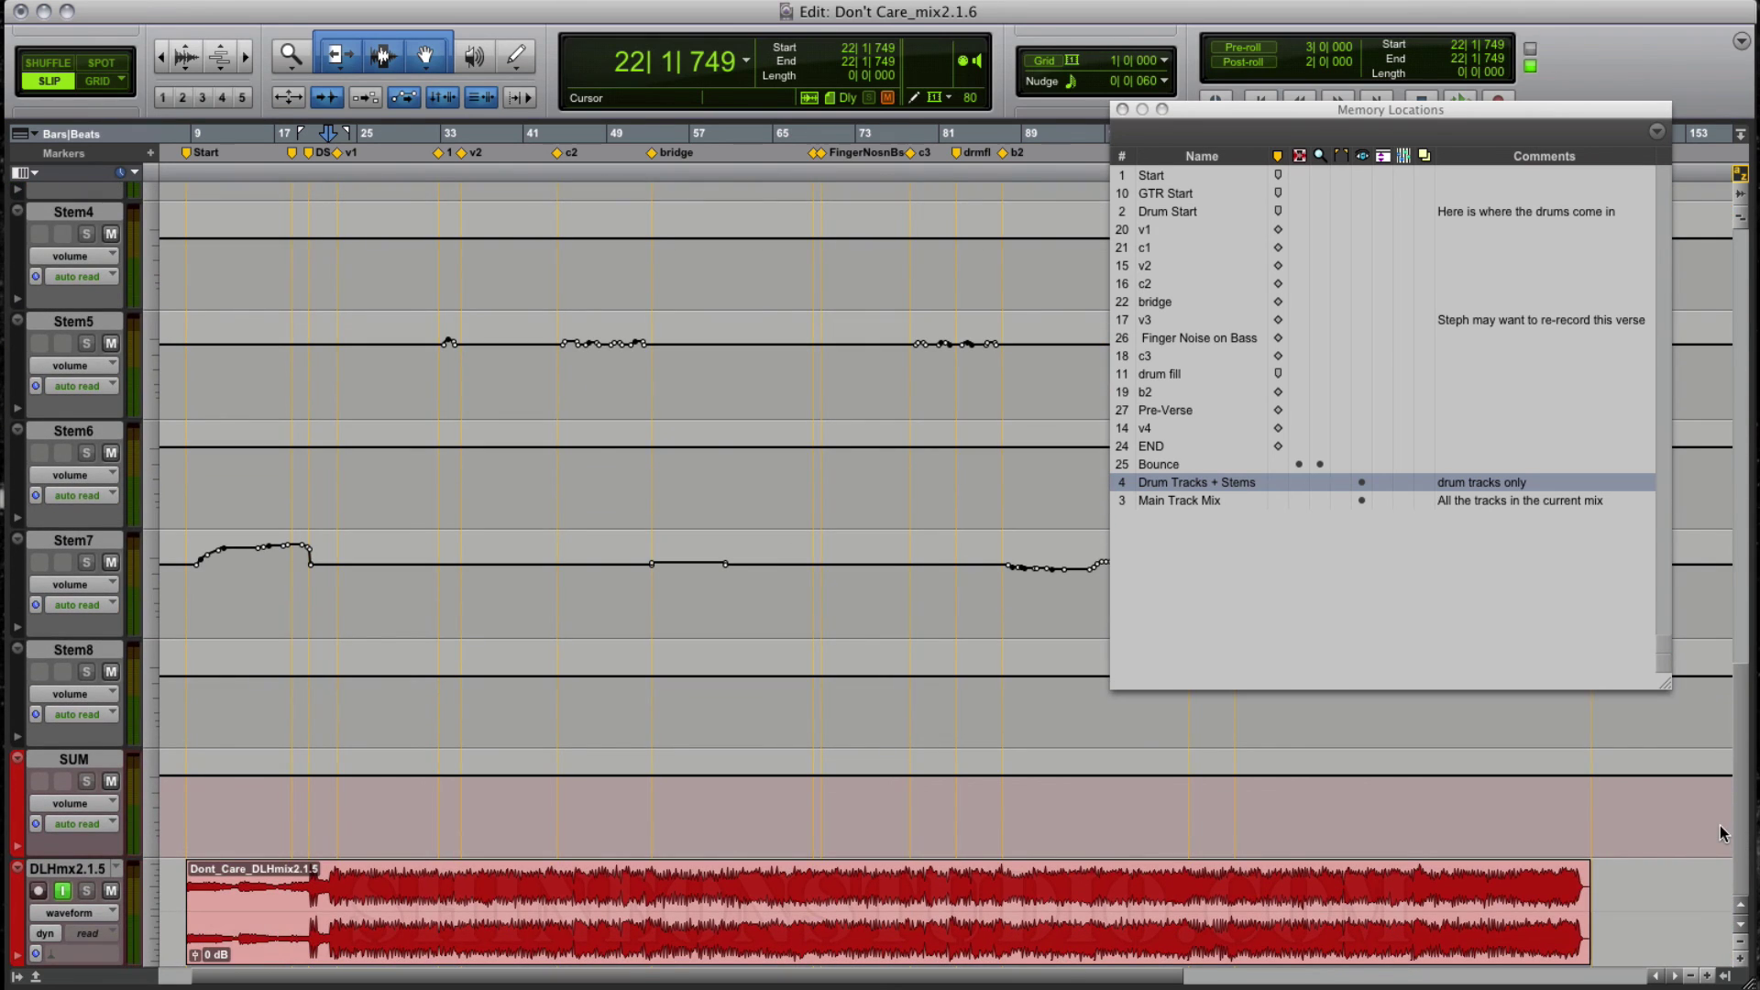
left_click_drag(1721, 832, 1749, 260)
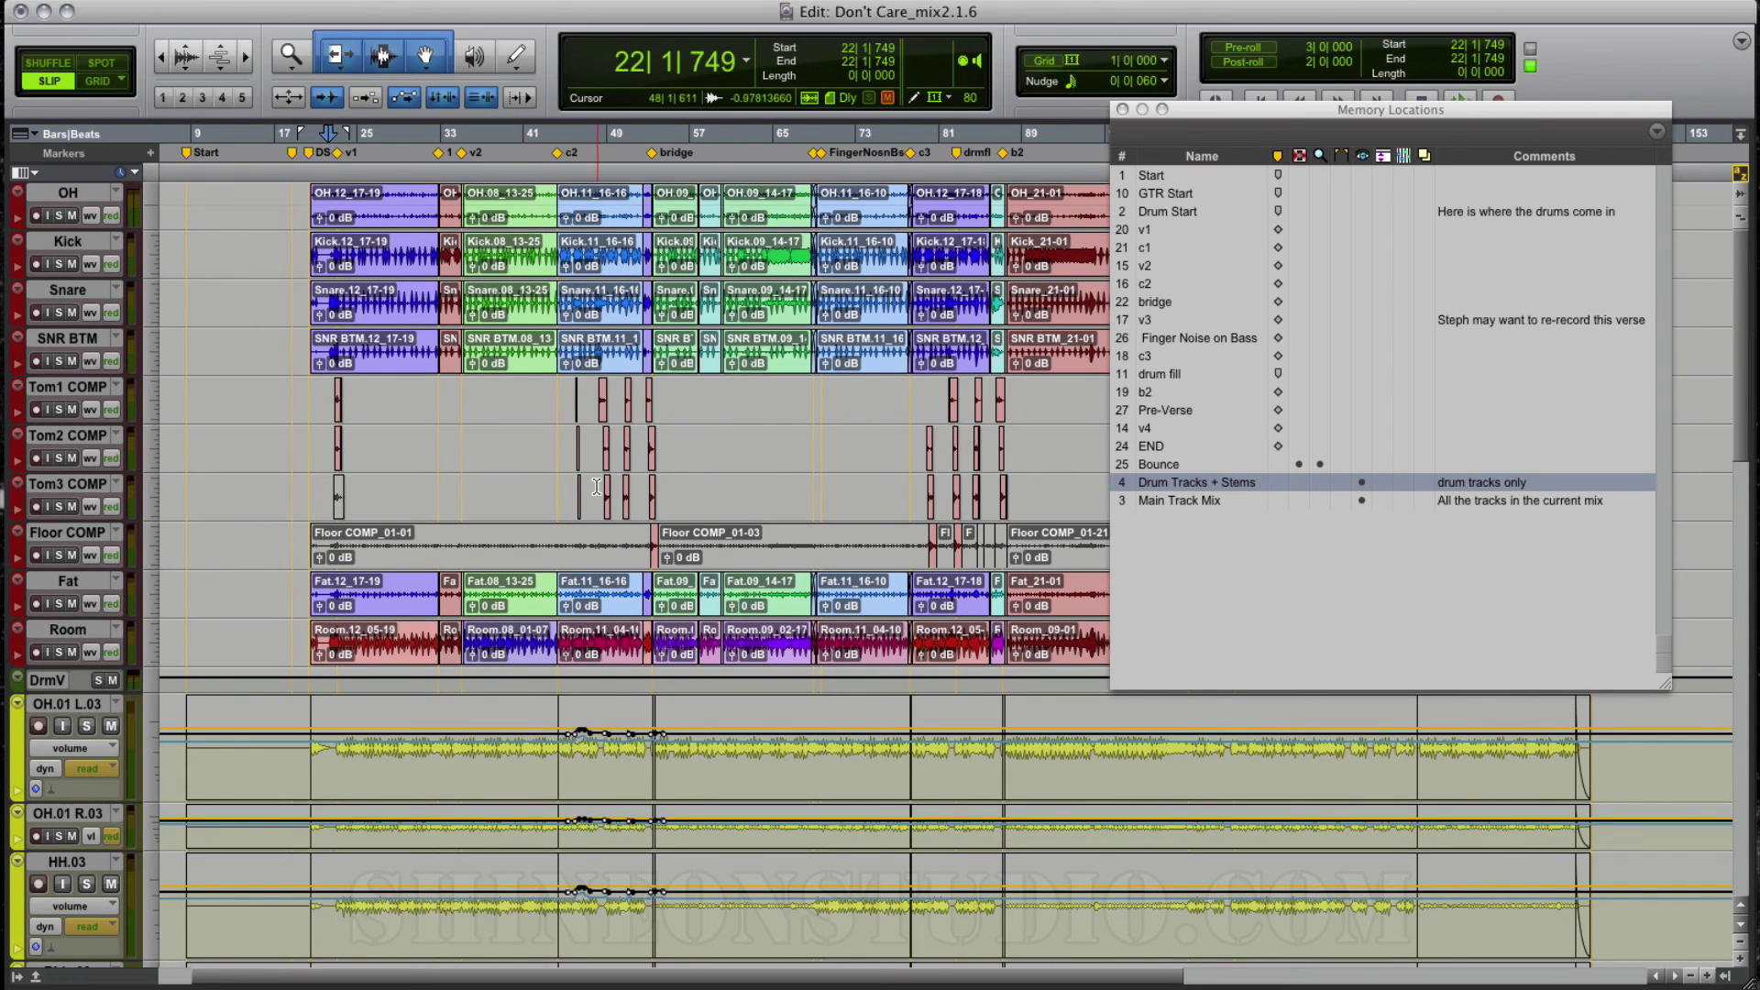
left_click(1182, 500)
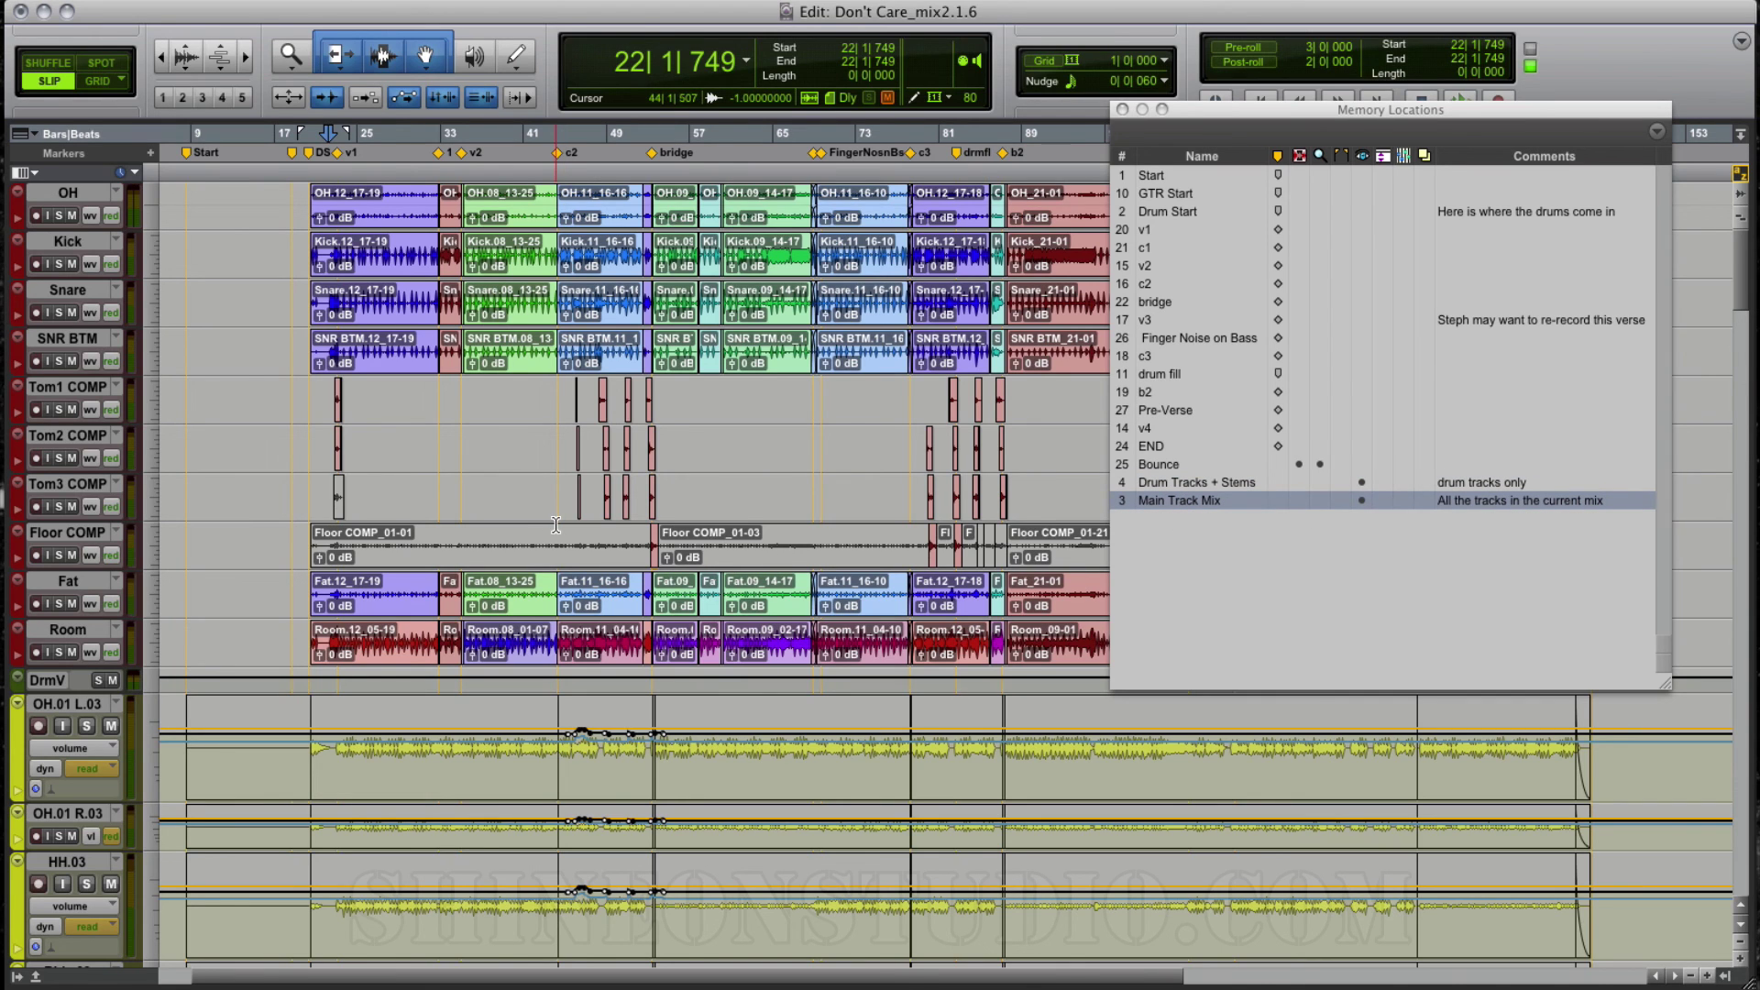
key("super+equal")
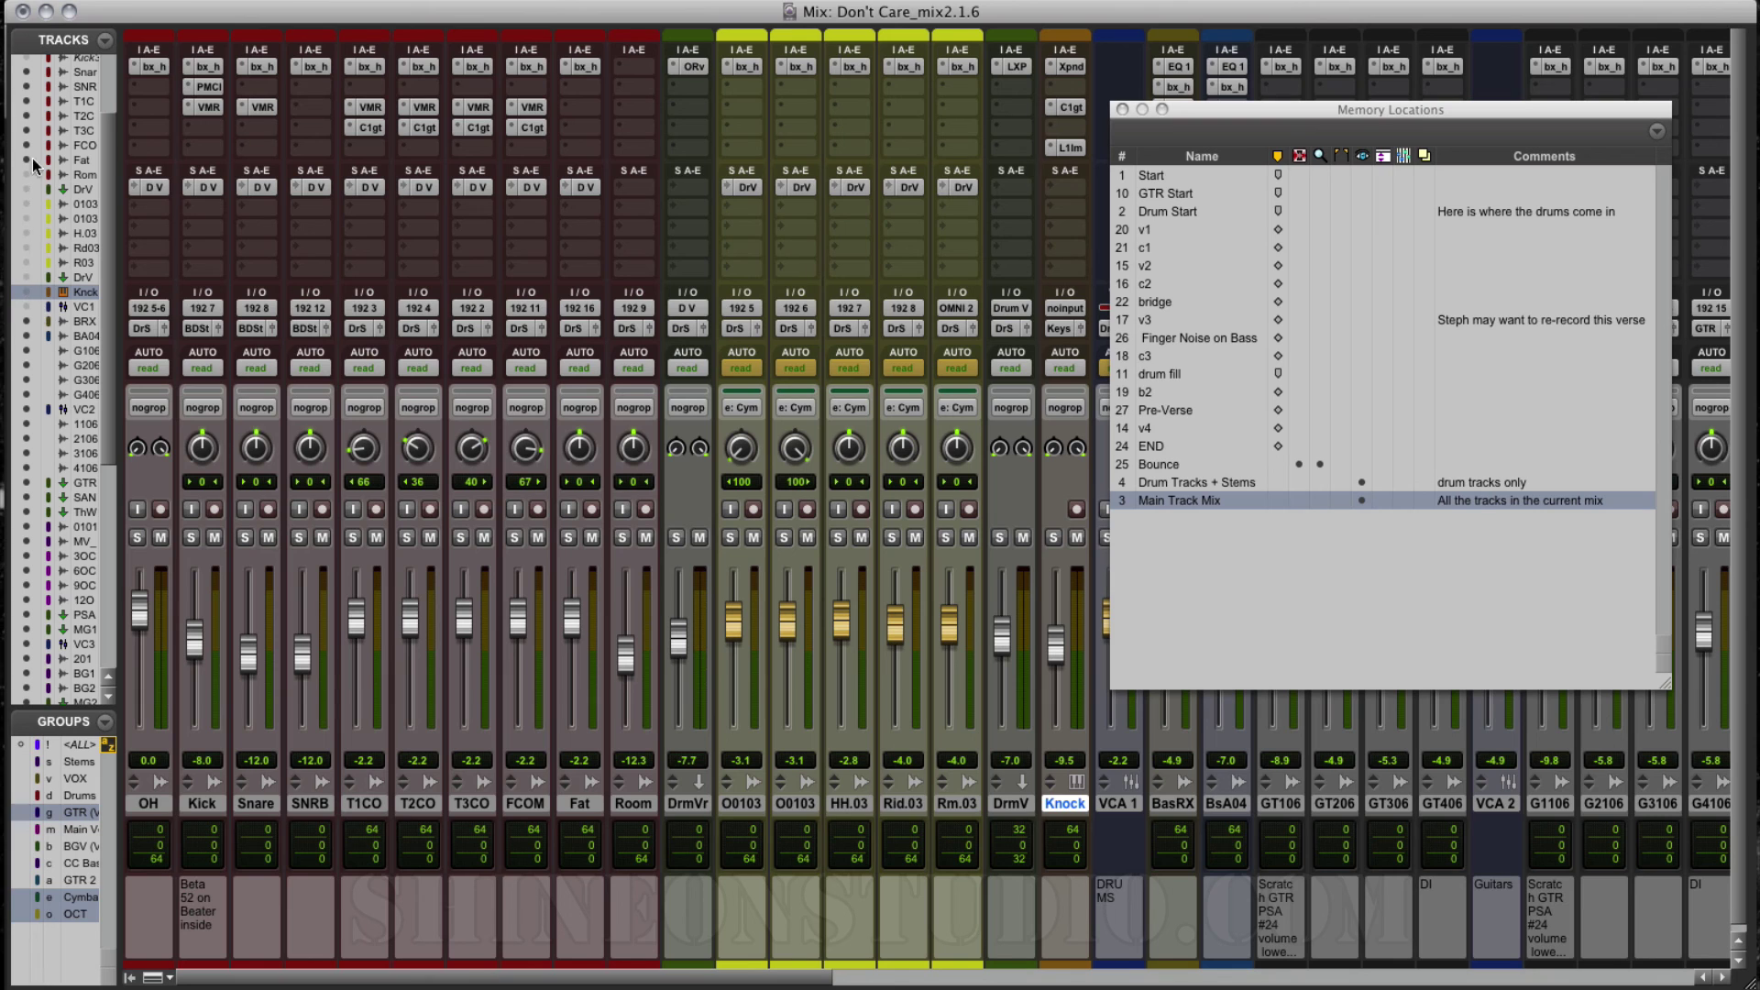
scroll(26, 60, "up", 1)
scroll(104, 371, "down", 5)
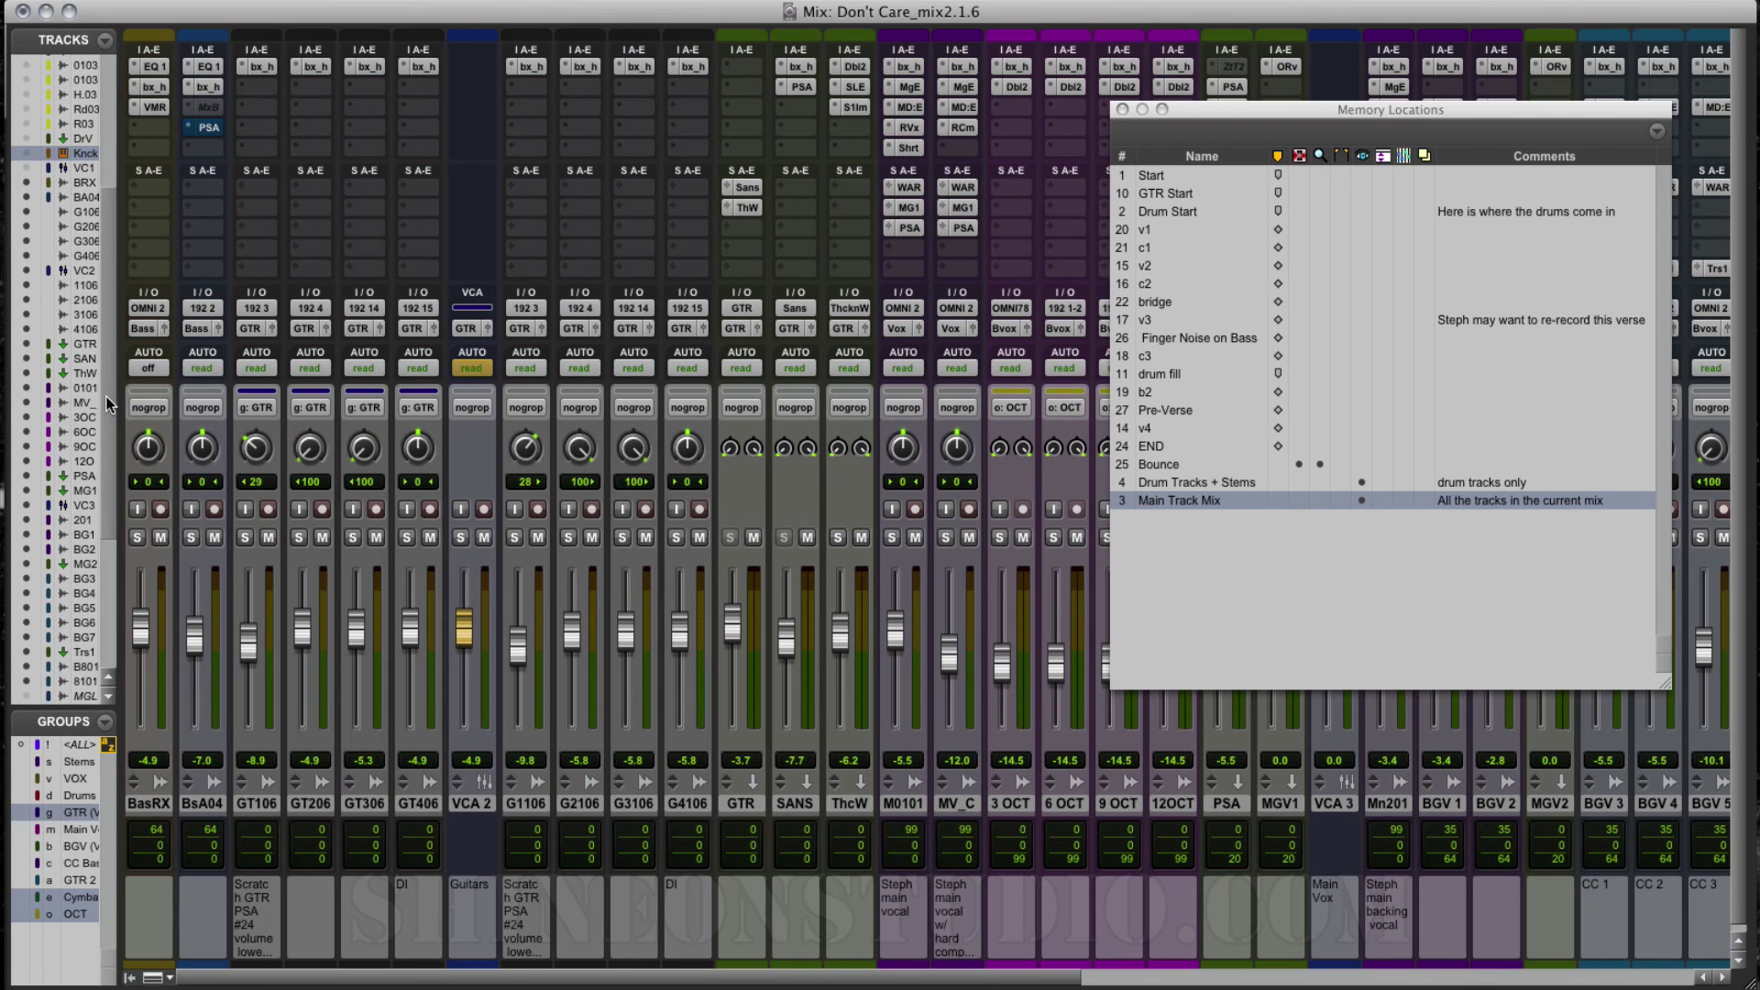
scroll(105, 403, "down", 1)
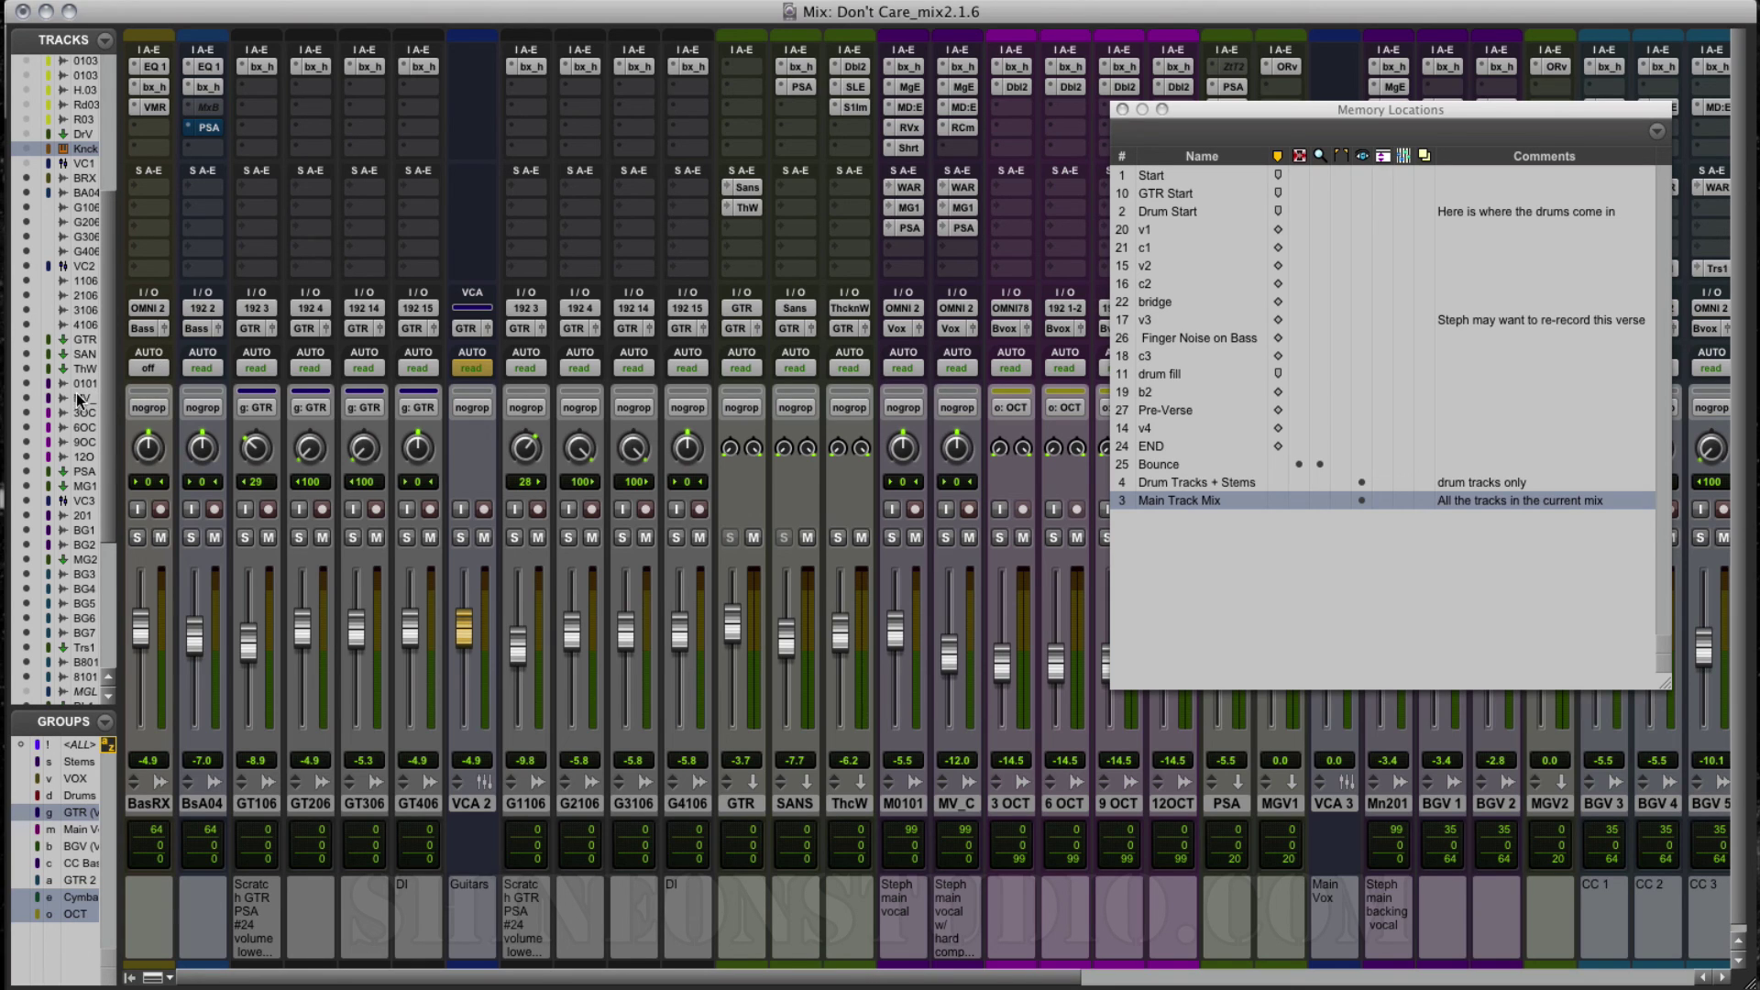
key("period")
key("3")
key("period")
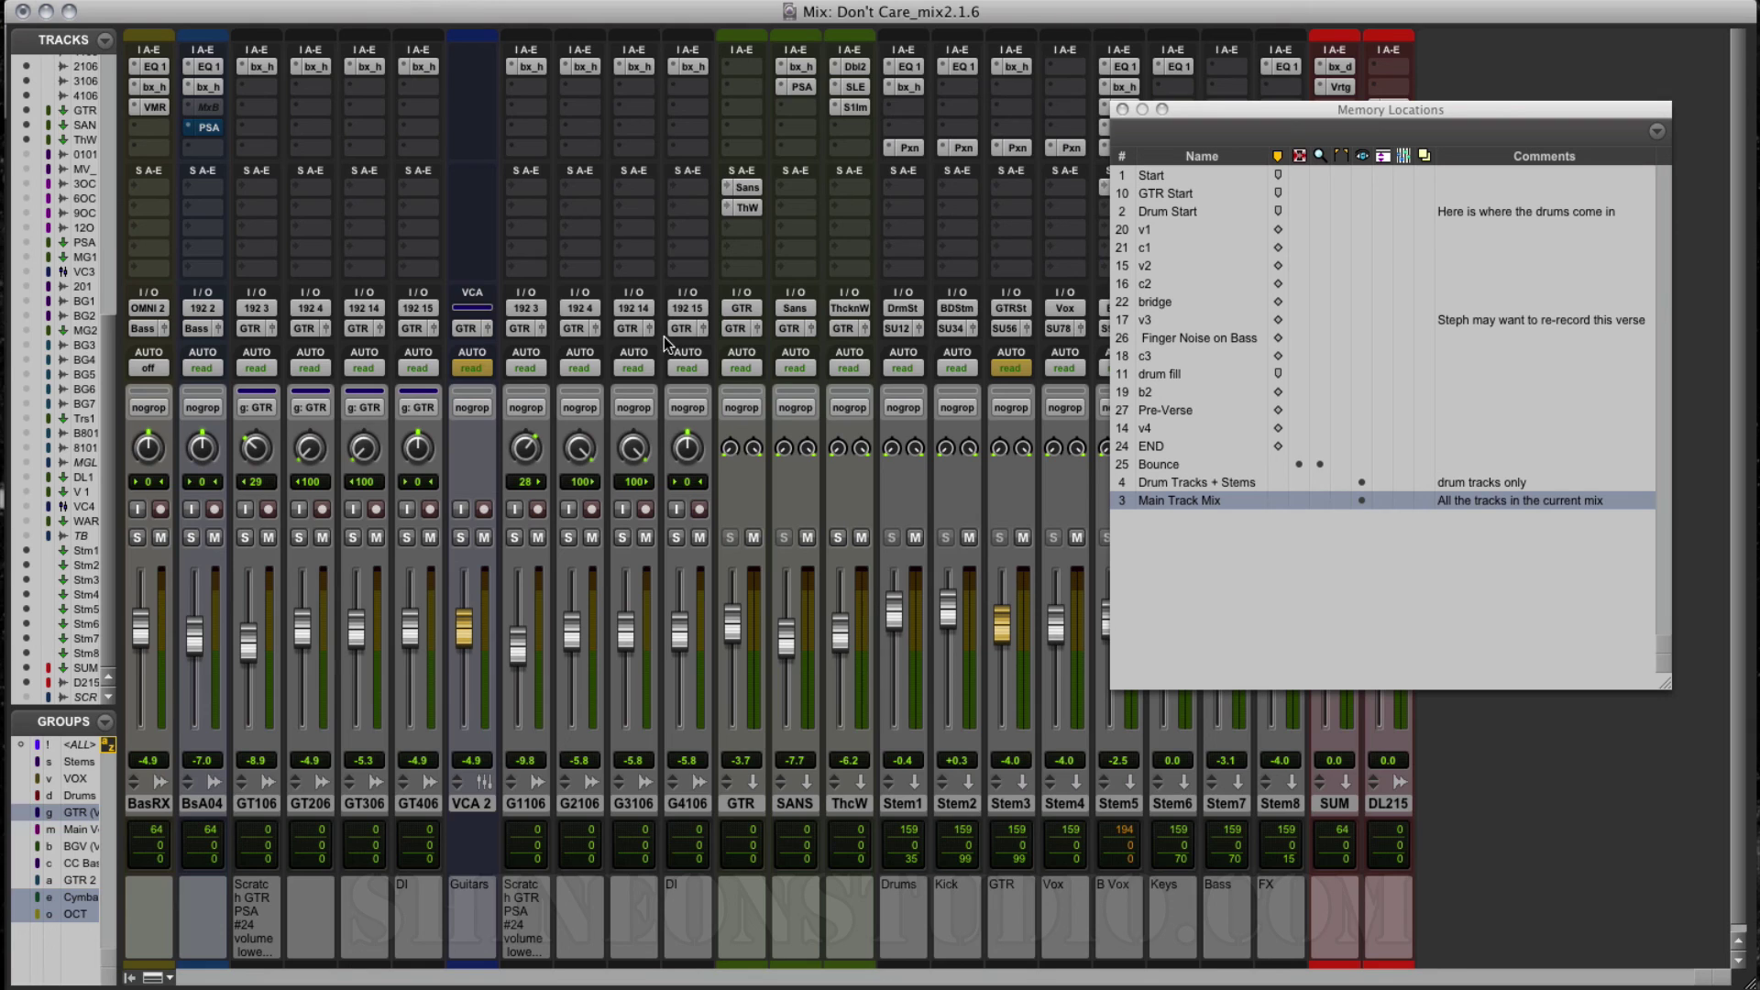
key("super+equal")
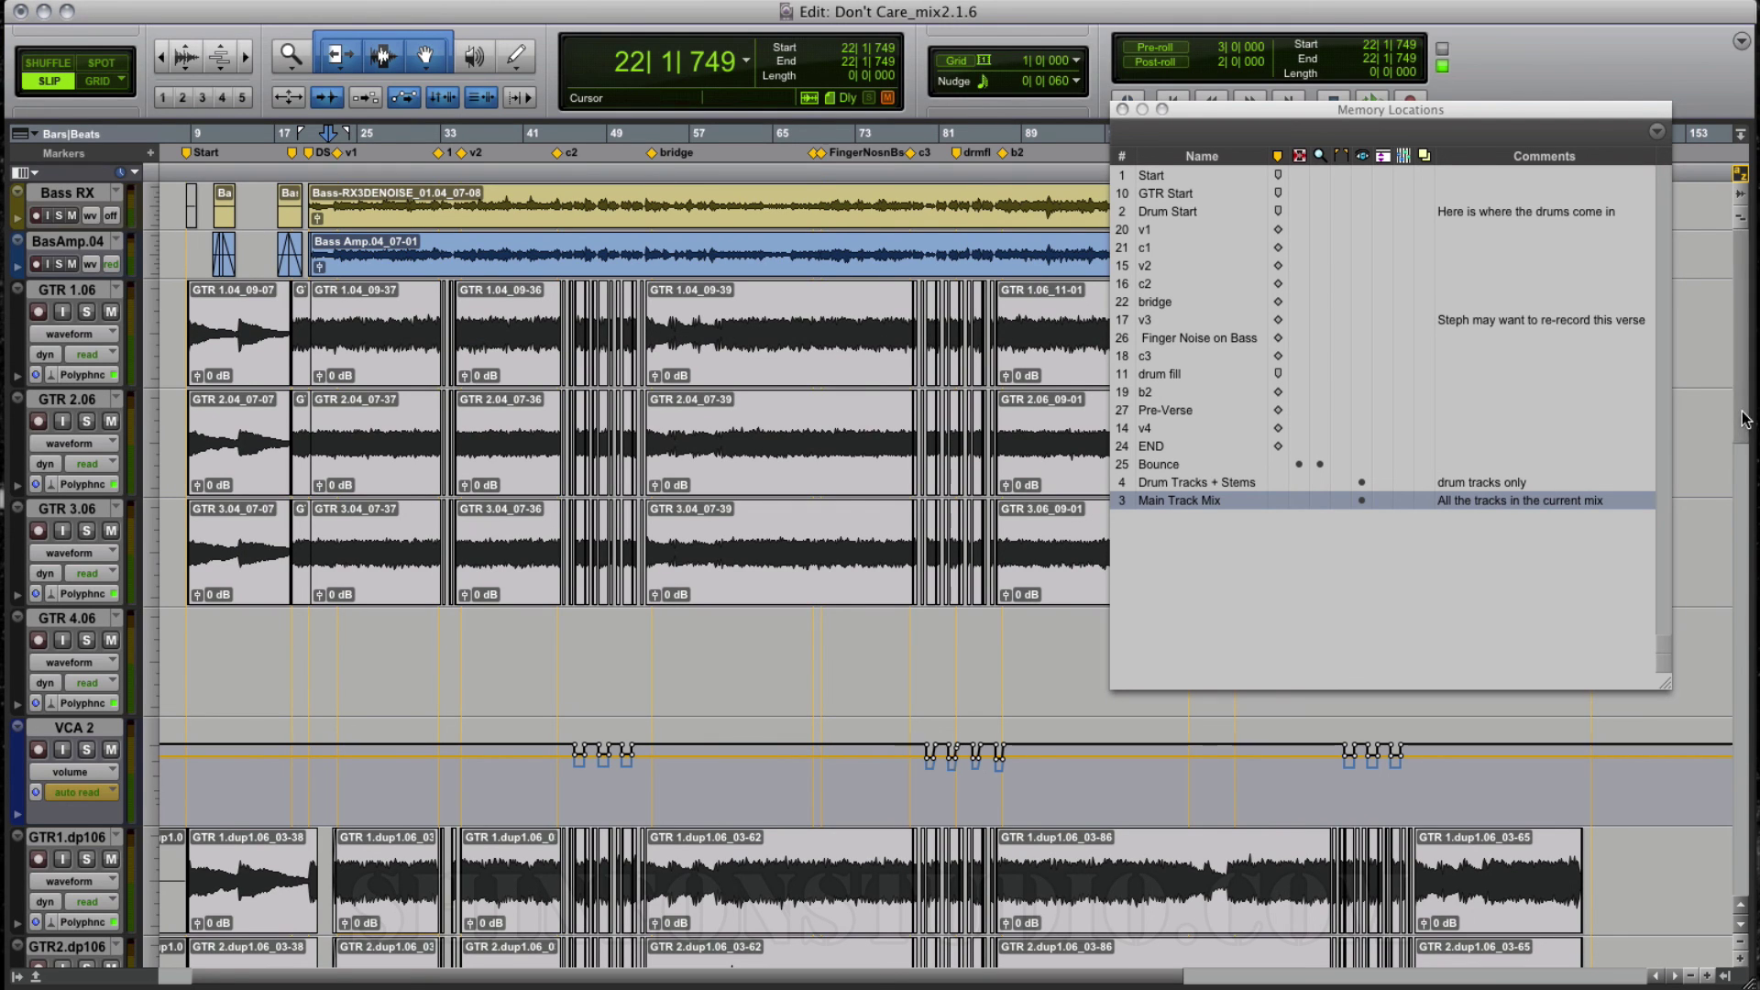
left_click_drag(1744, 419, 1754, 382)
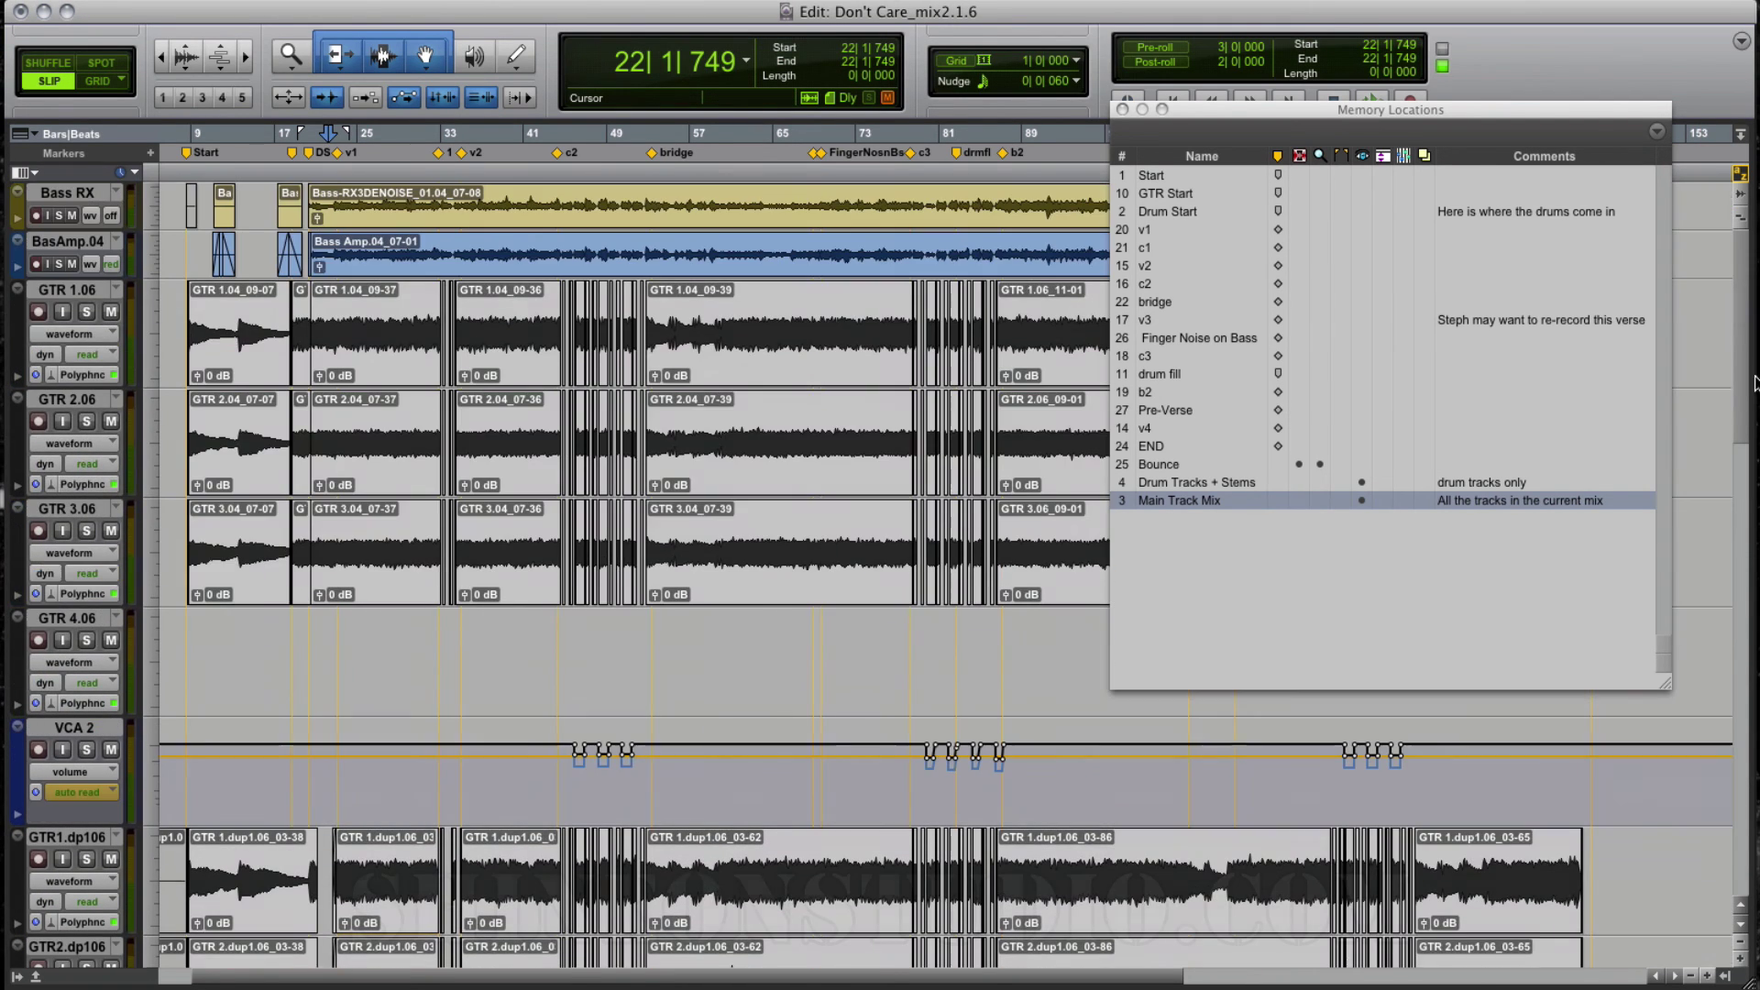
Create memory location 5, 'Bass + GTR + STEMS', with None as its time property.
key("KP_Enter")
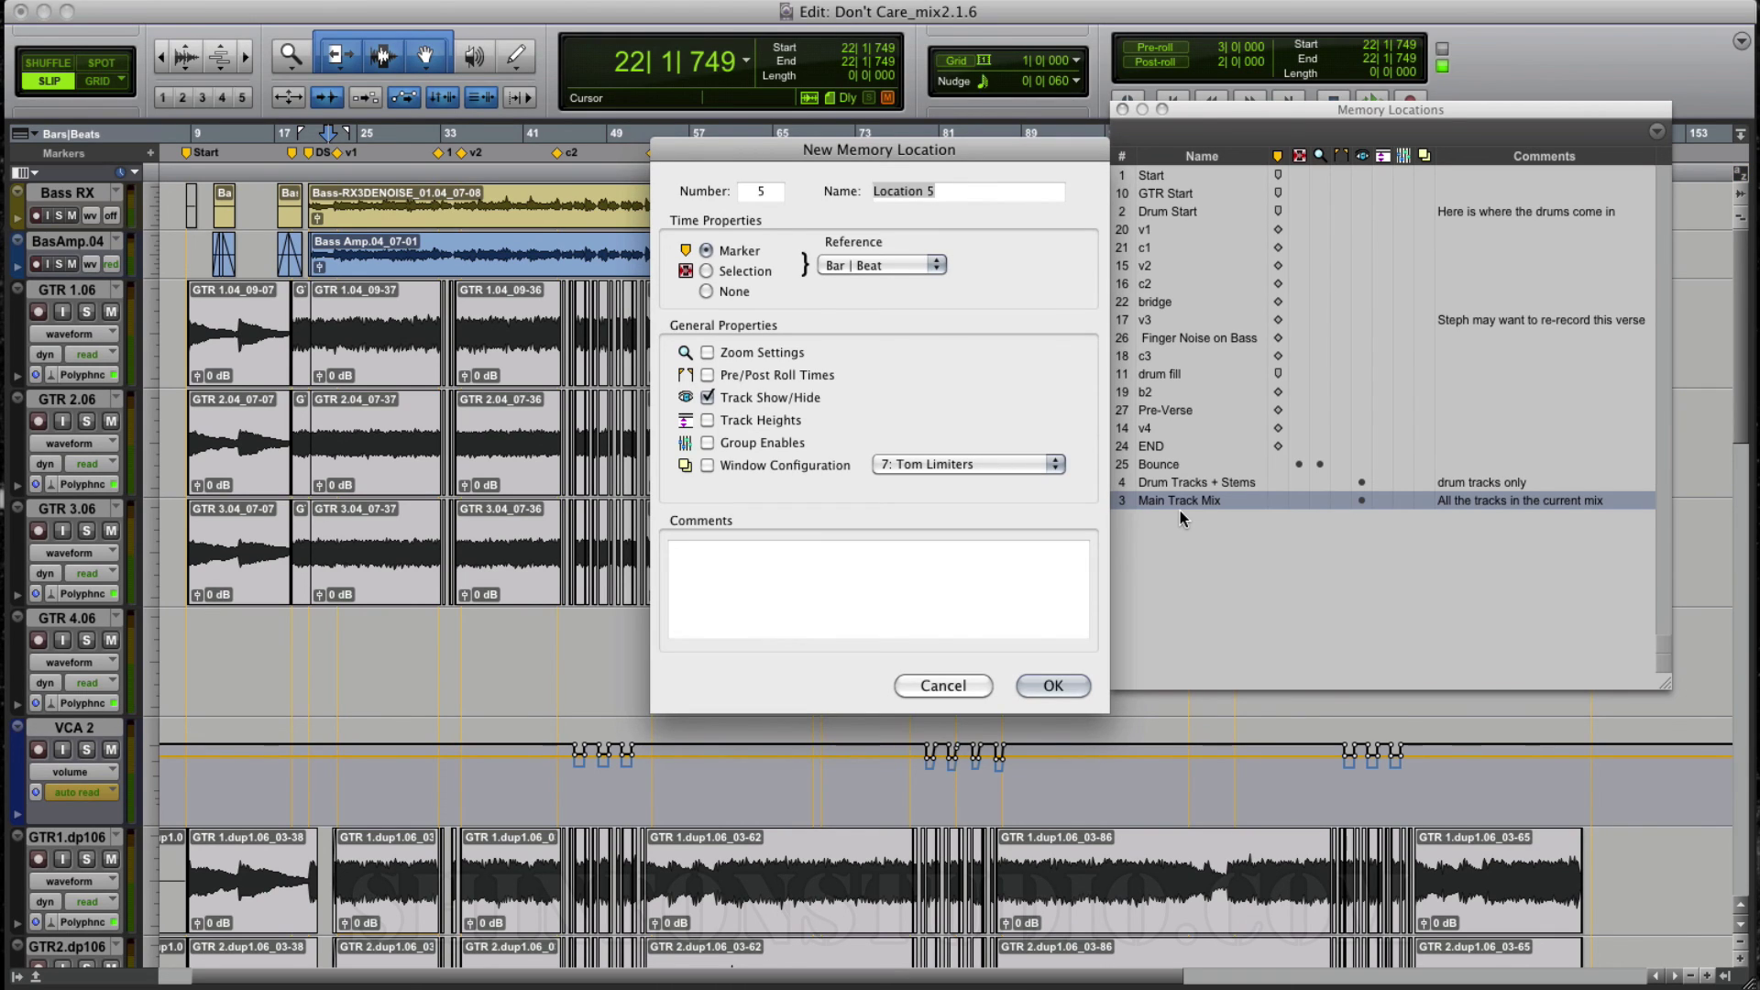
type("Bass ")
type("+ C")
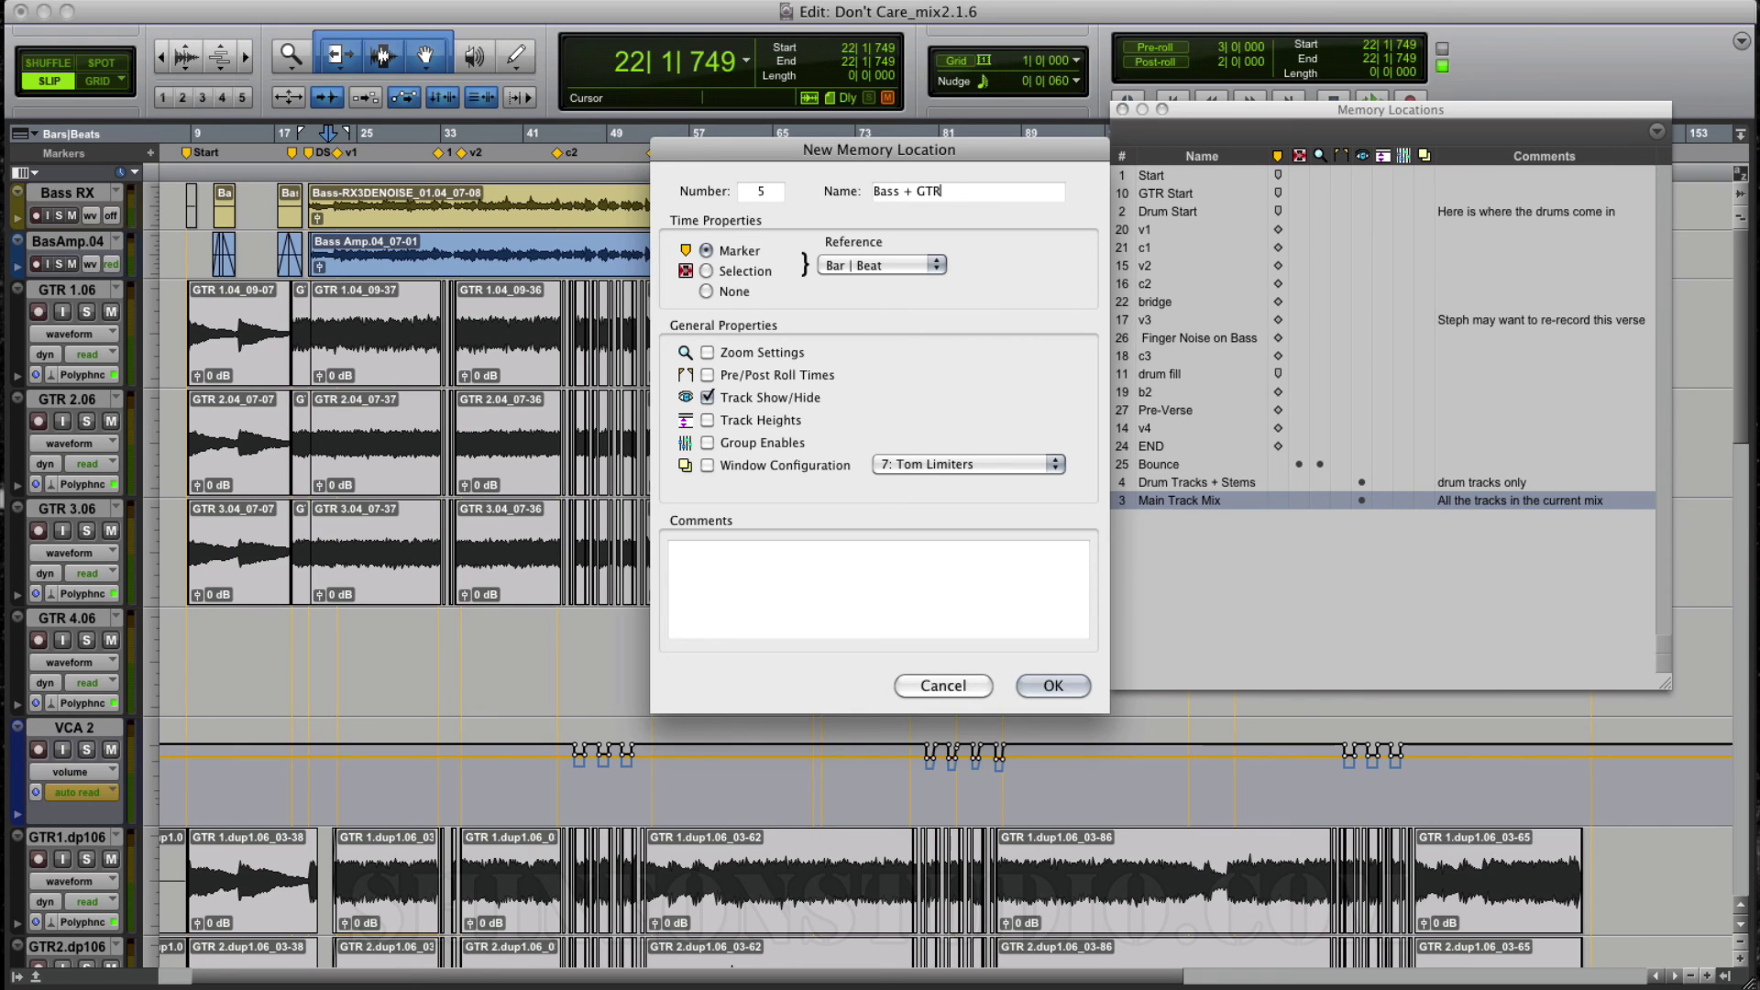
type("TR + STEMS")
left_click(706, 291)
left_click(1038, 685)
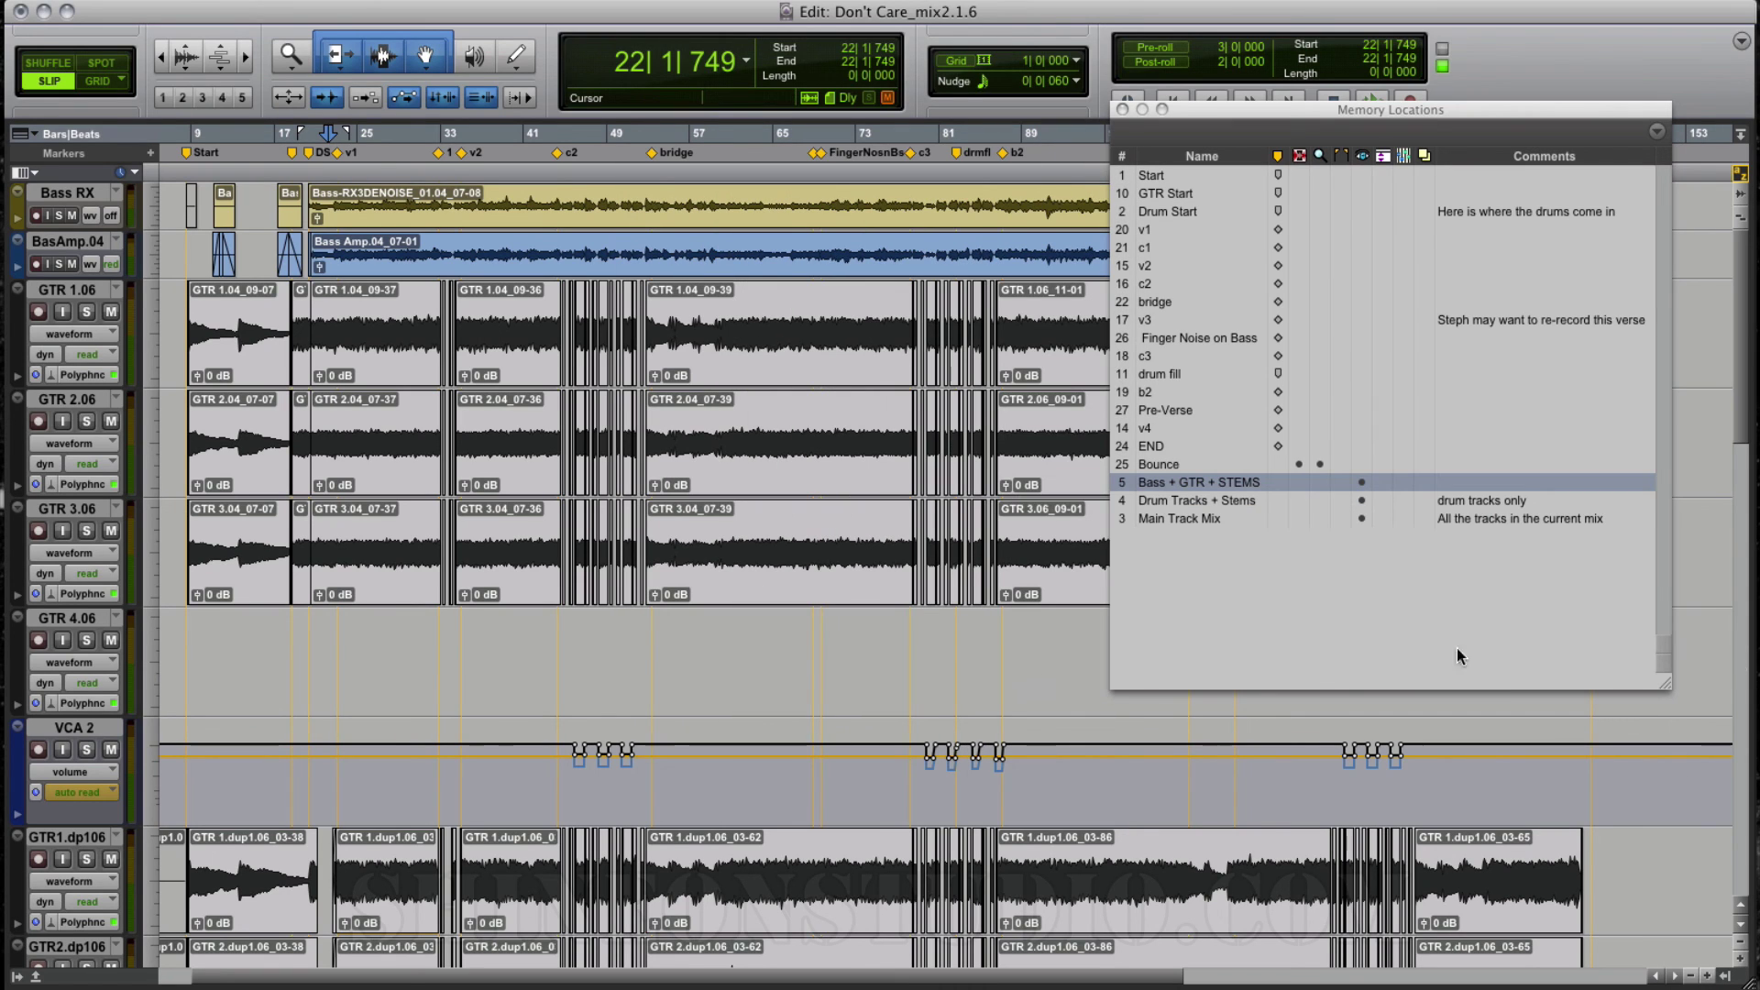
Recall Drum Tracks + Stems, Main Track Mix, Bass + GTR + STEMS, Drum Tracks + Stems, then Main Track Mix.
left_click(1205, 499)
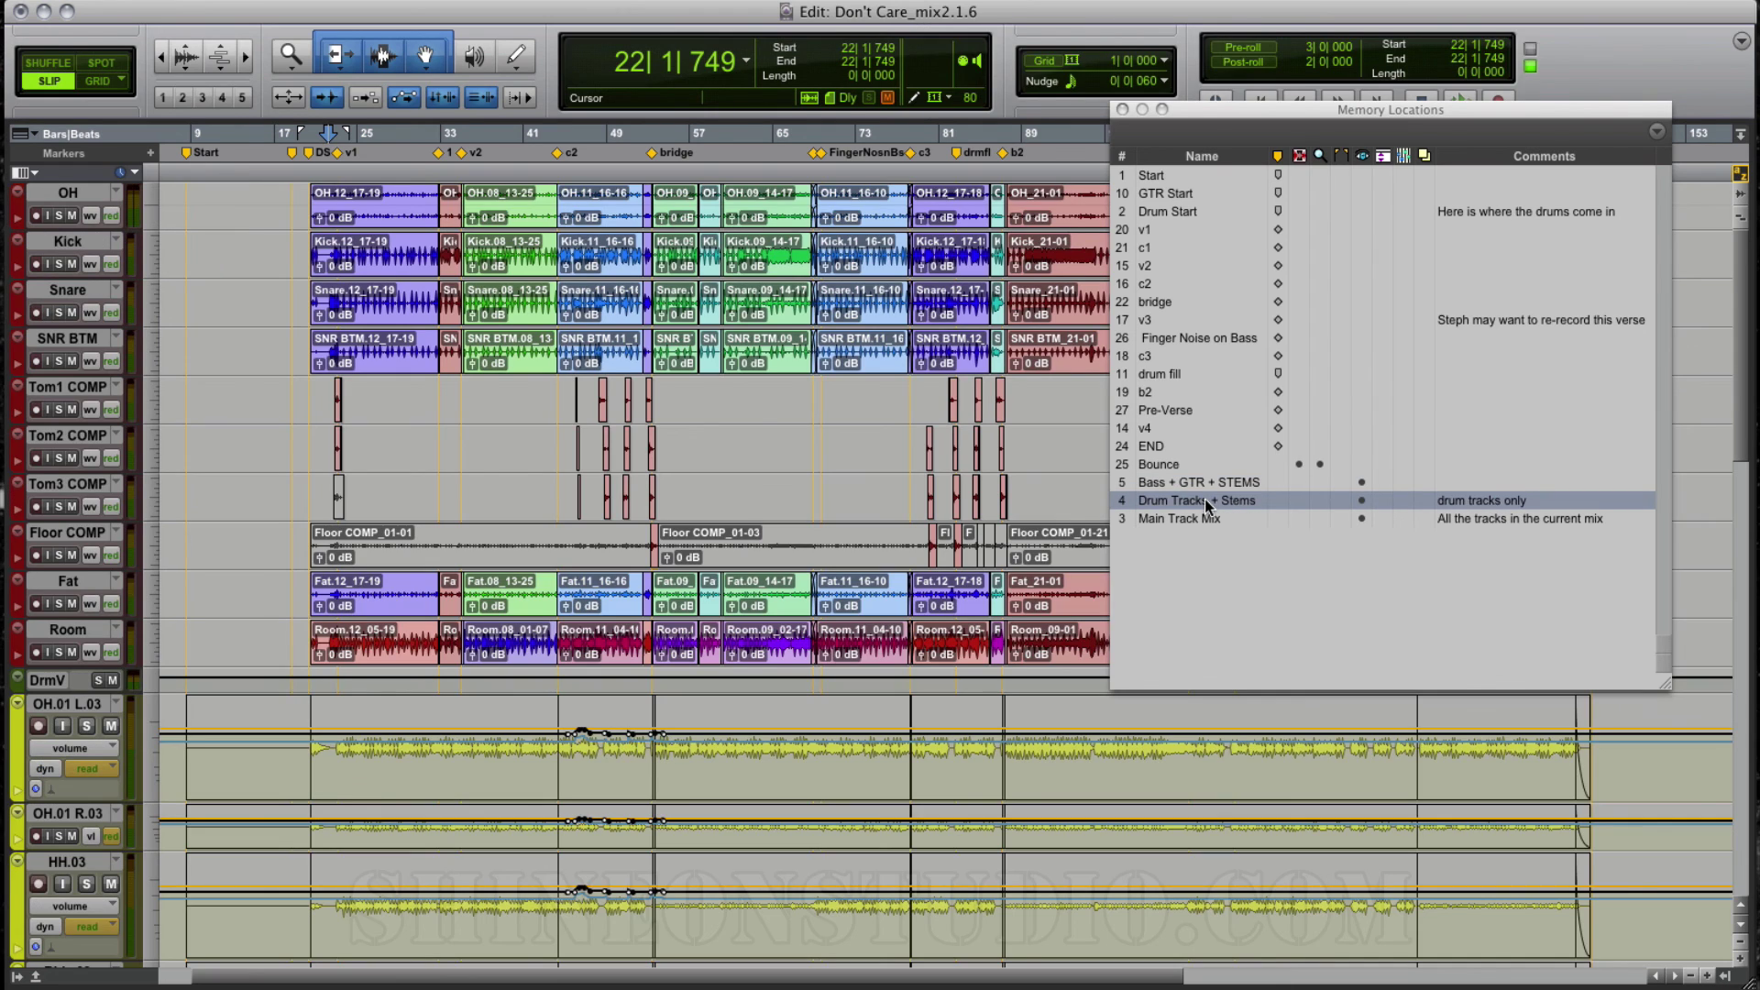
left_click(1186, 519)
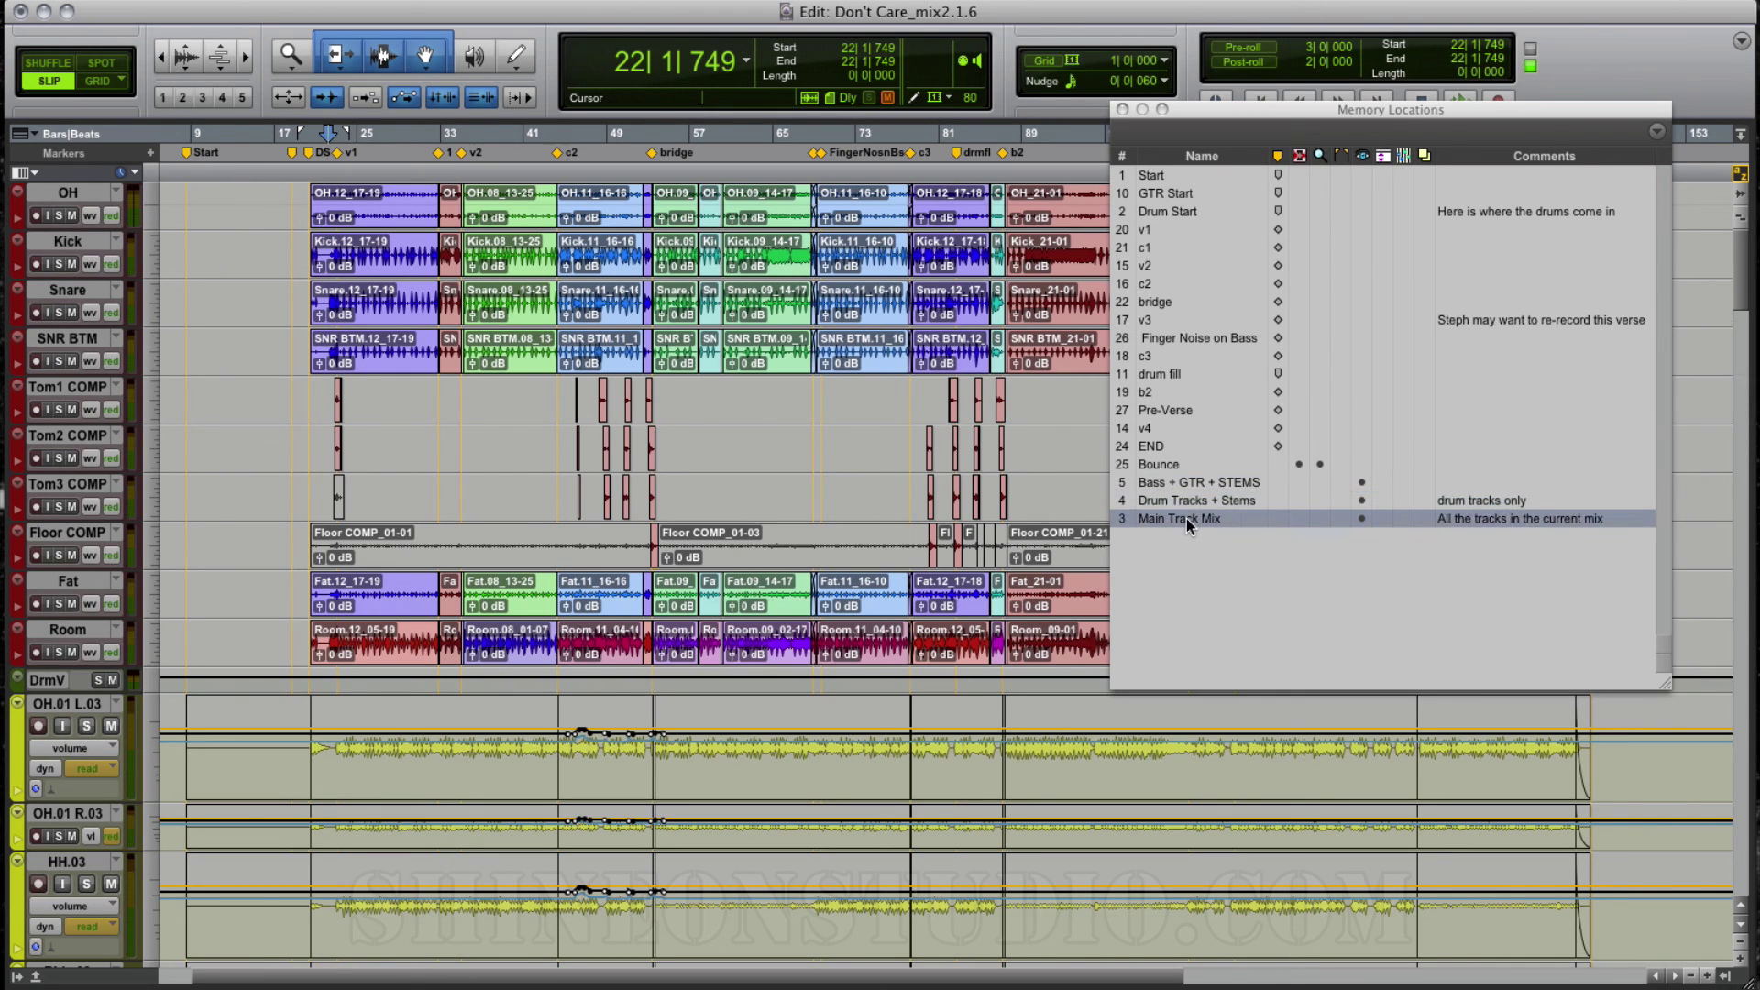
left_click_drag(1742, 291, 1753, 643)
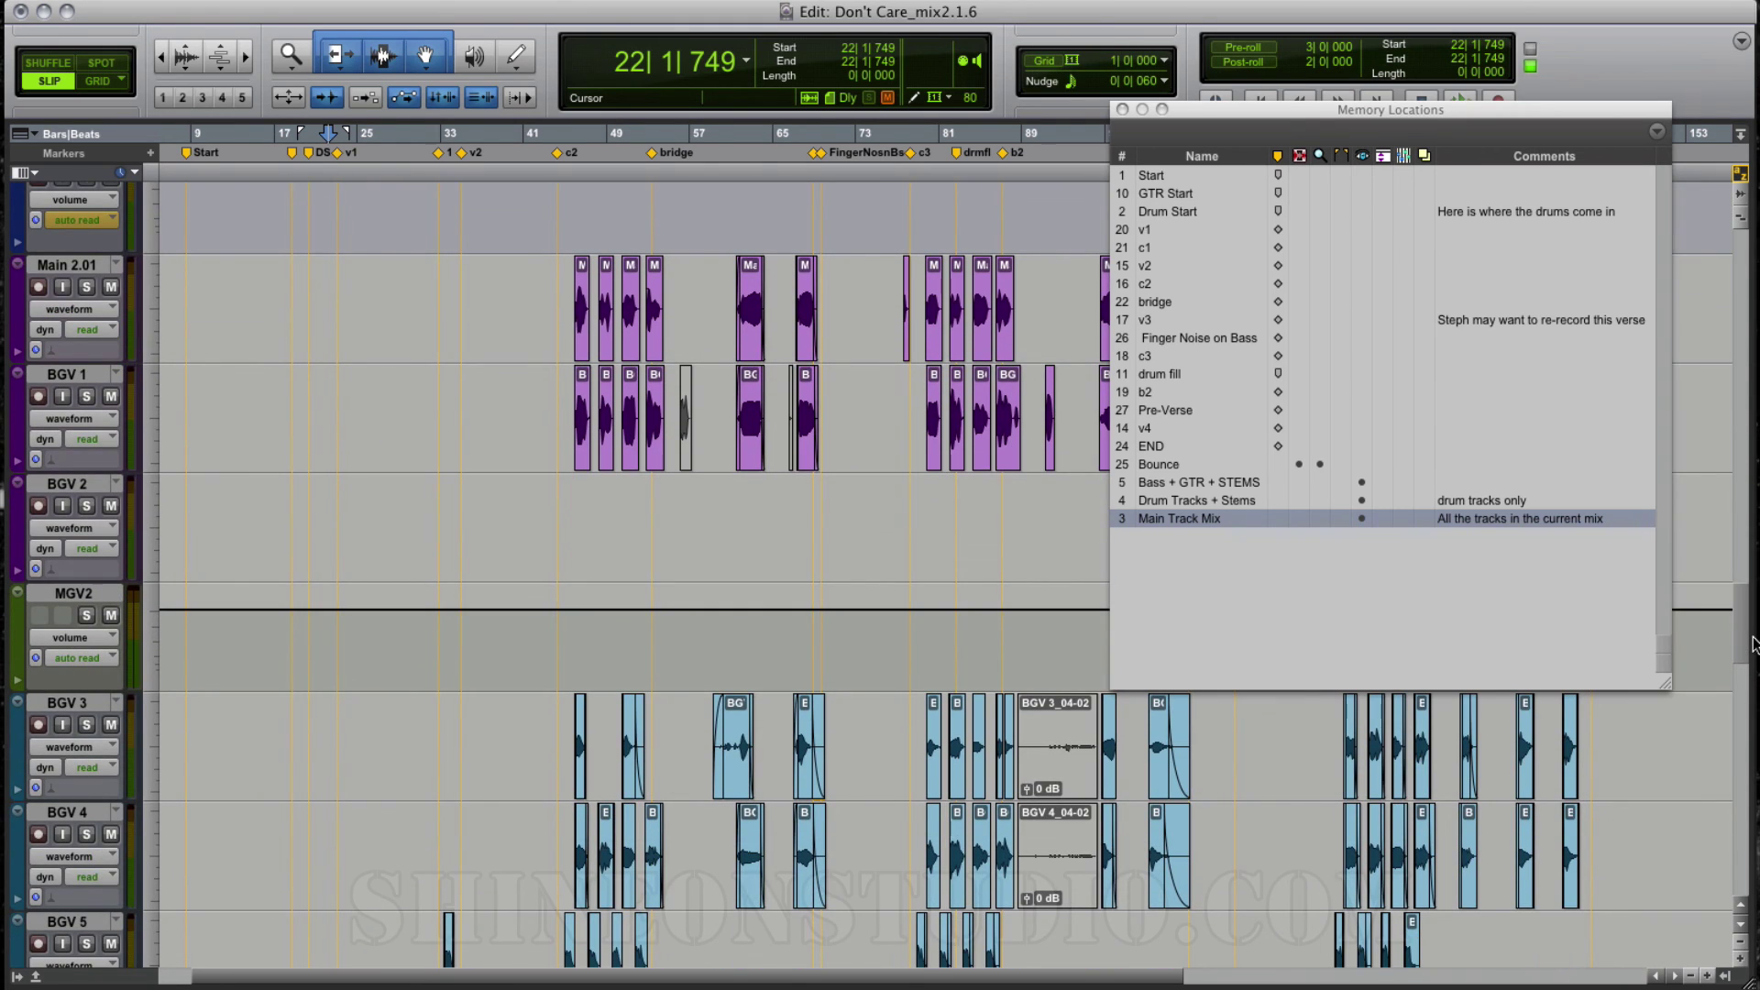
left_click_drag(1753, 644, 1748, 227)
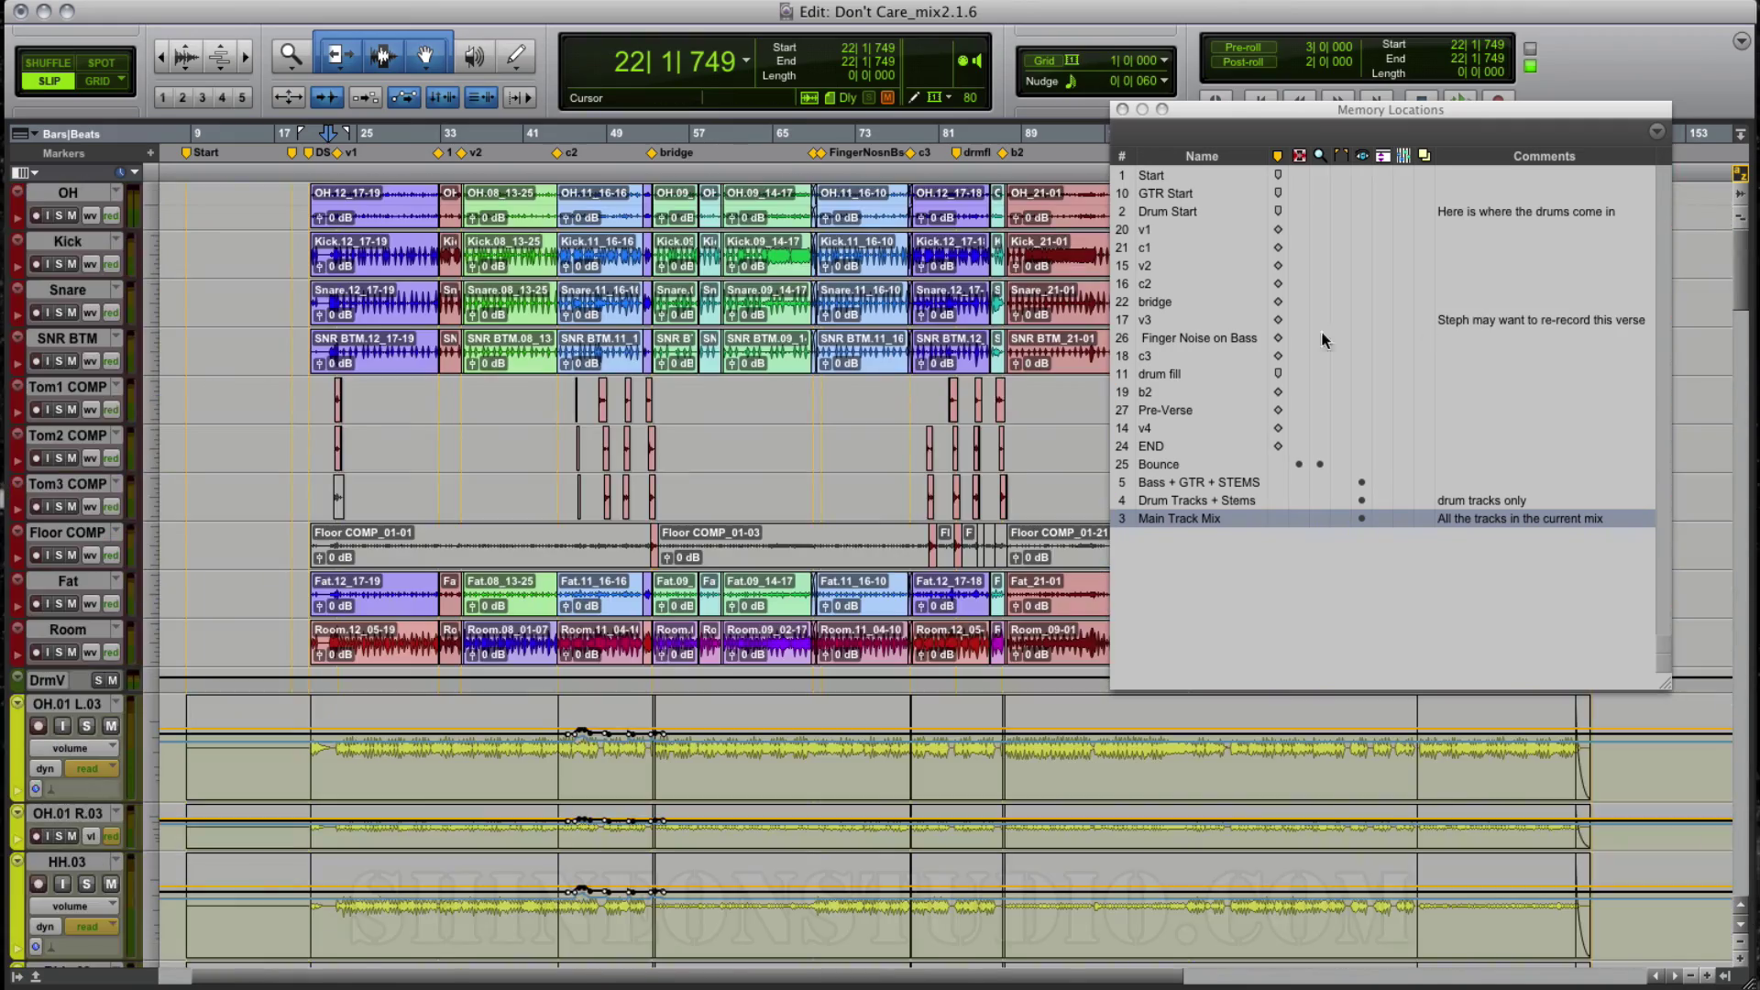
left_click(1176, 486)
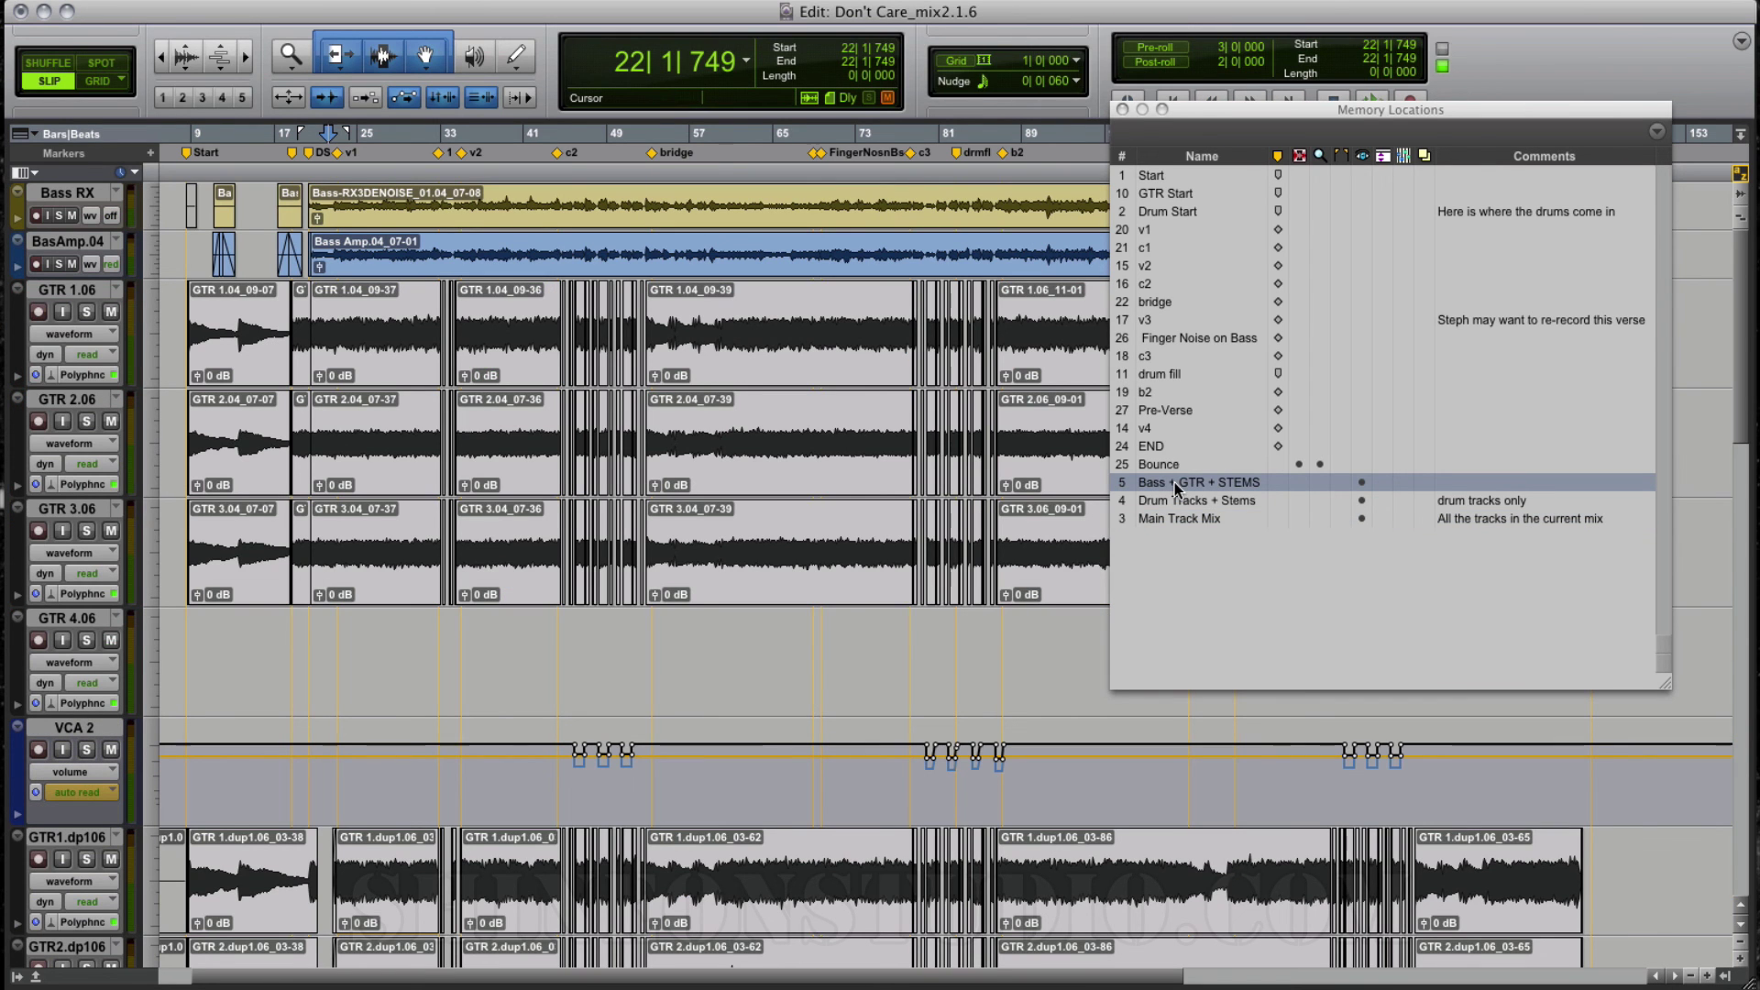
left_click(1169, 501)
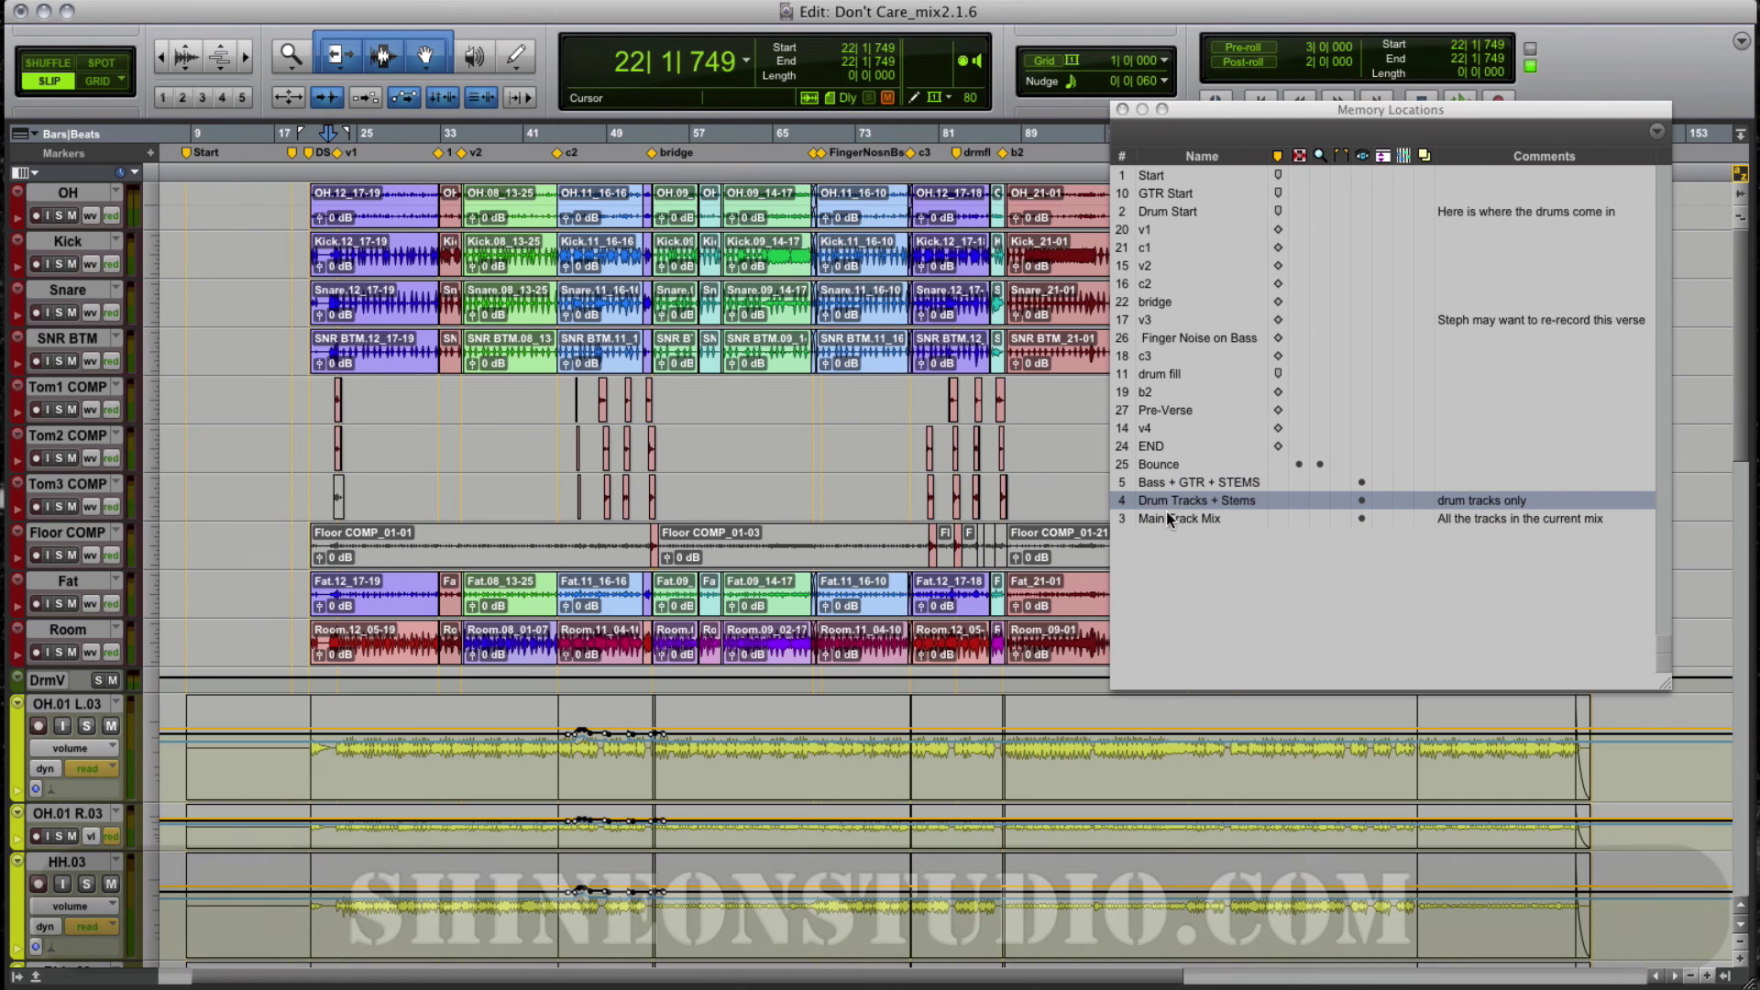
left_click(1164, 515)
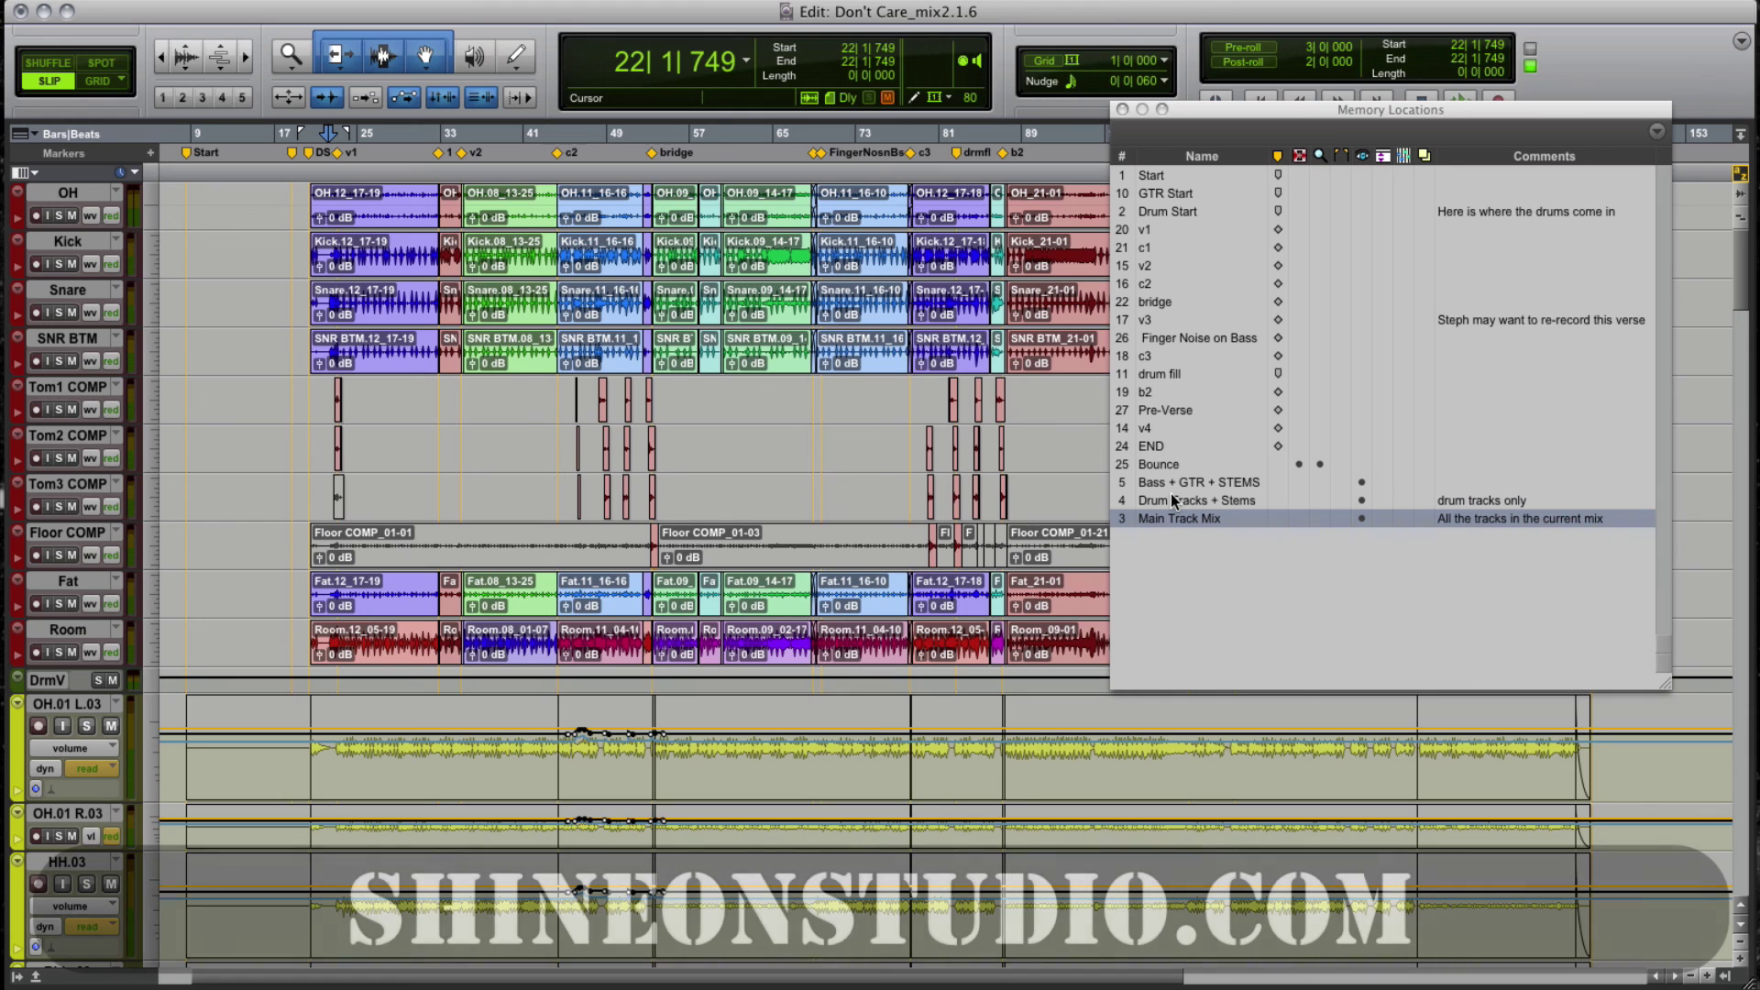